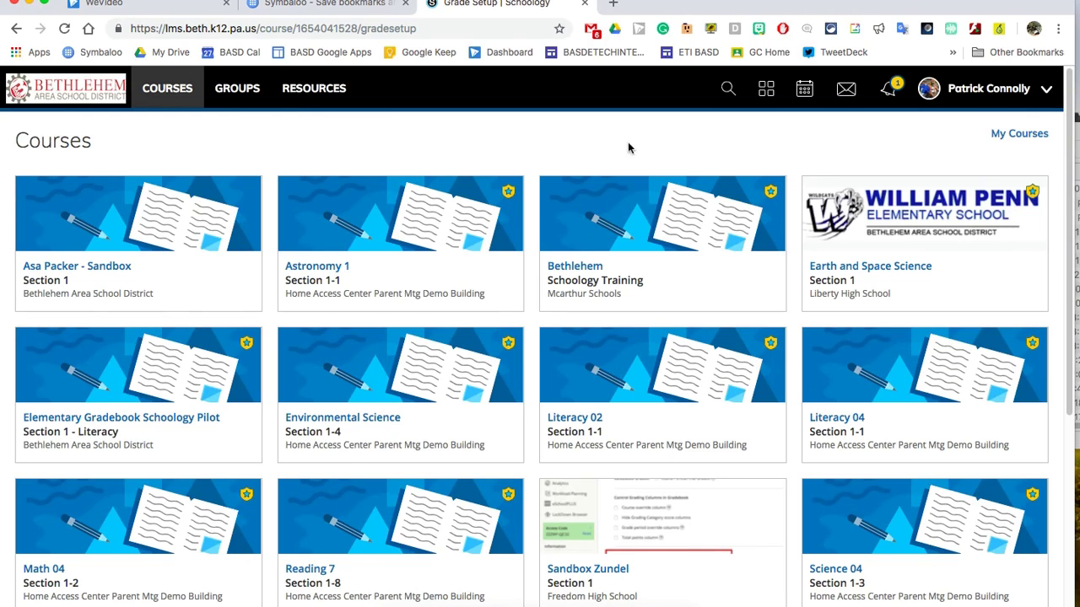
# Step: Open the Literacy 04: Section 1-1 course and view its list of members
pyautogui.click(173, 91)
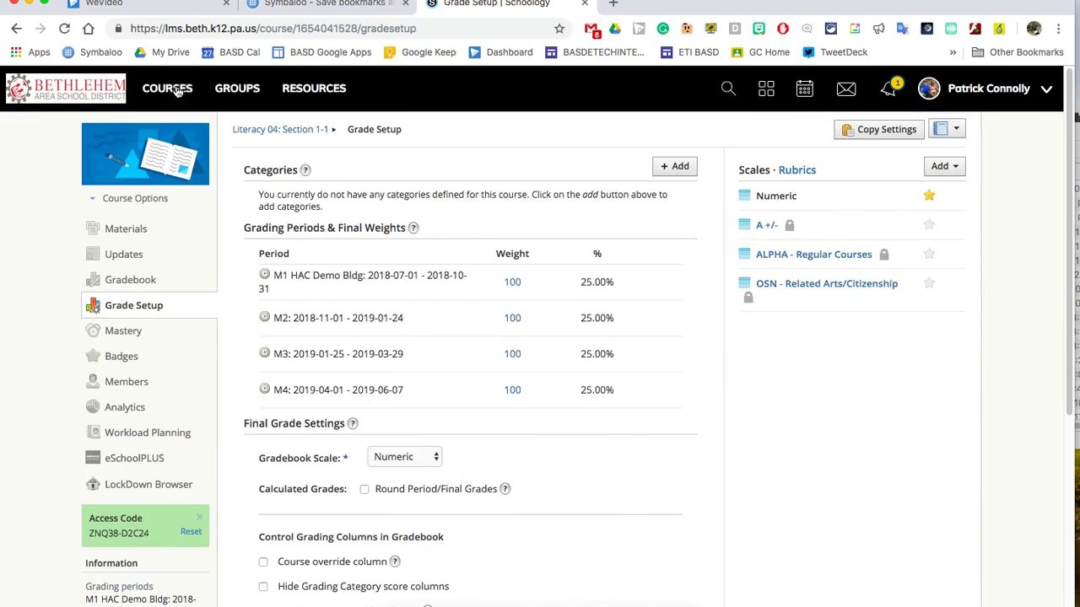
pyautogui.click(176, 91)
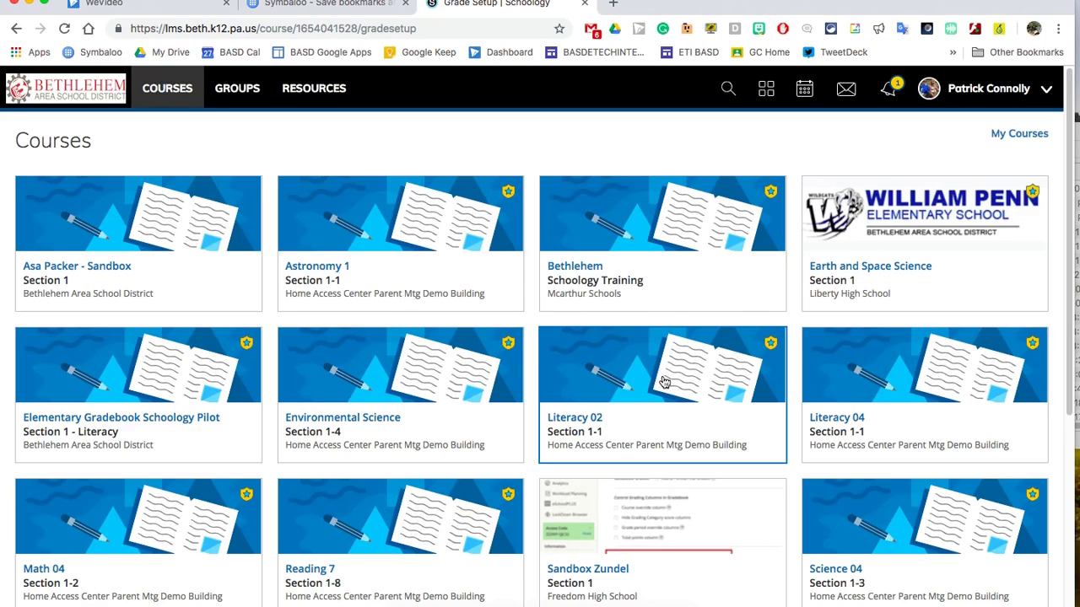
pyautogui.click(909, 382)
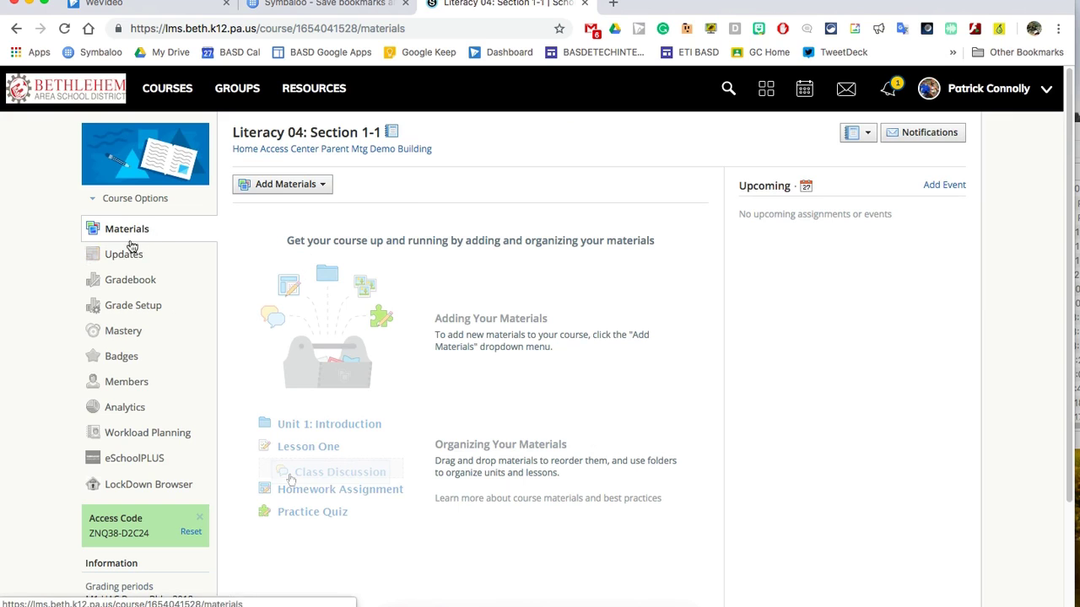
pyautogui.click(137, 384)
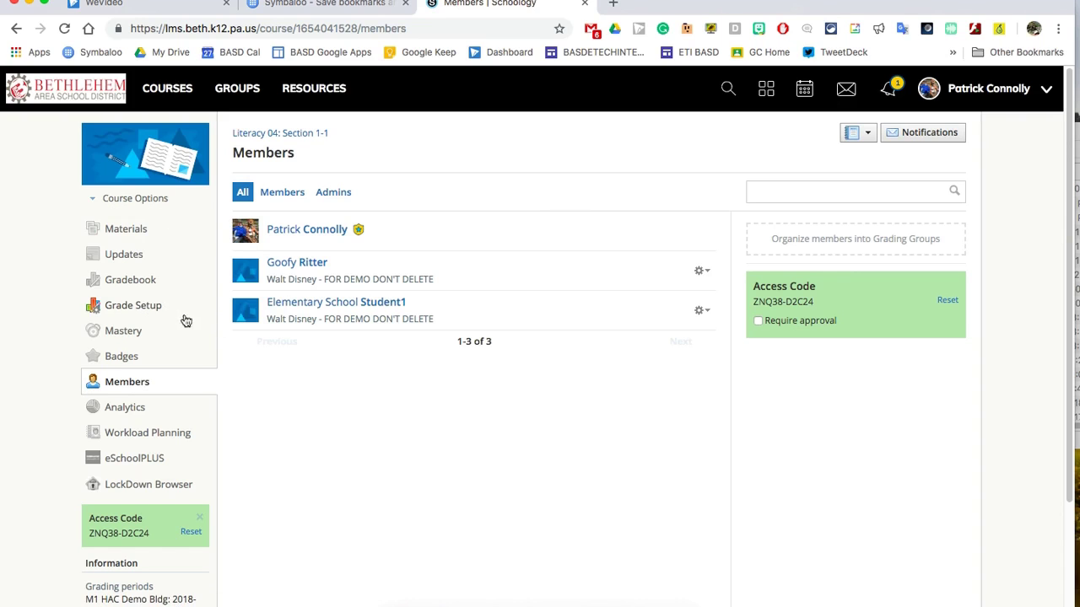
# Step: In the course's grade setup, create a grading category named Writing, calculated by total points
pyautogui.click(145, 309)
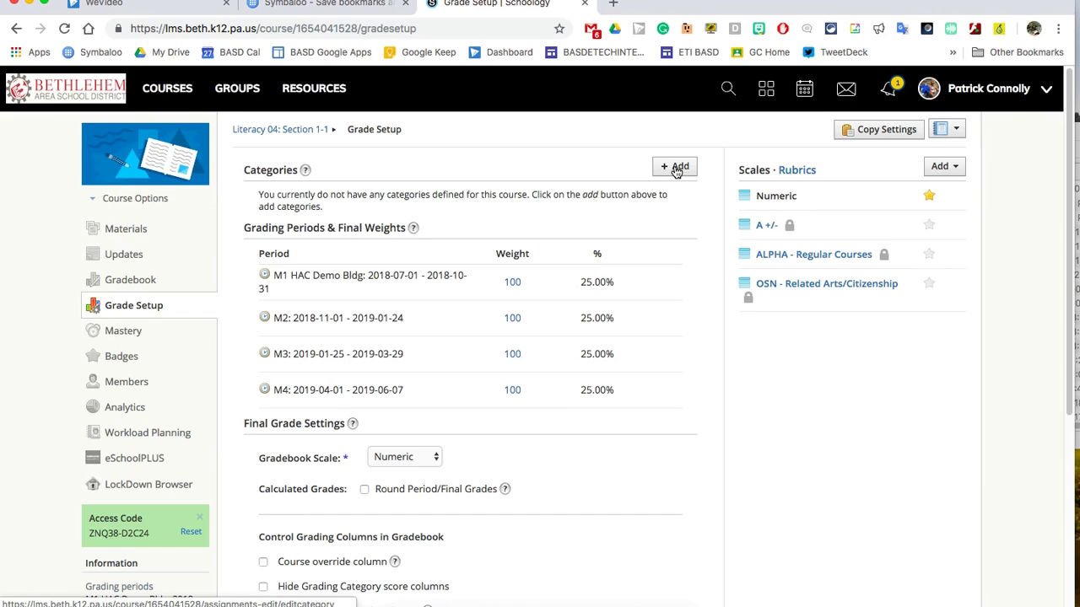
pyautogui.click(676, 169)
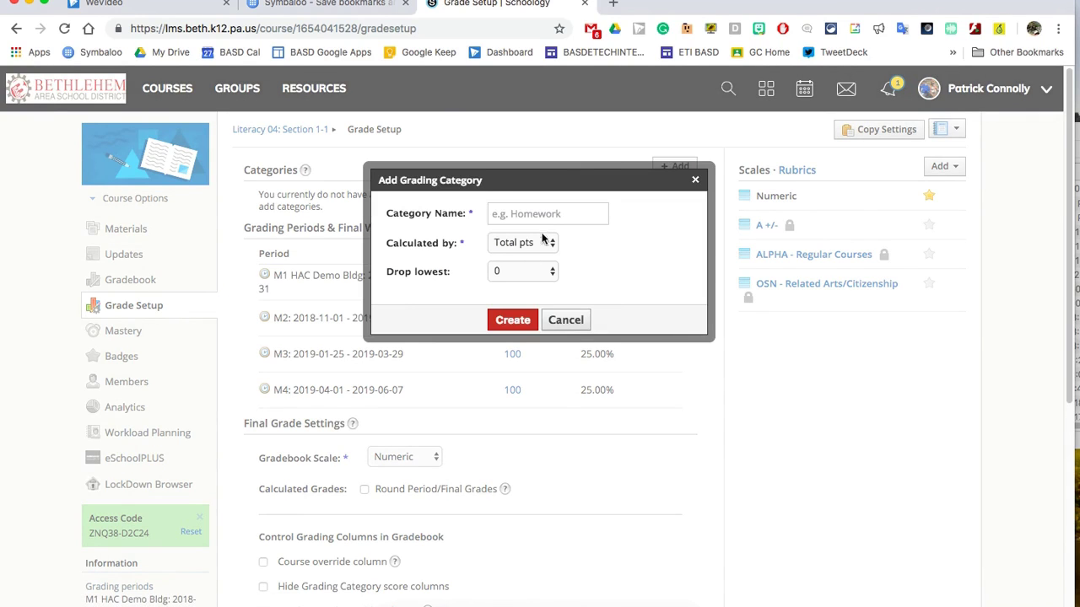
pyautogui.click(538, 215)
pyautogui.write('Writing')
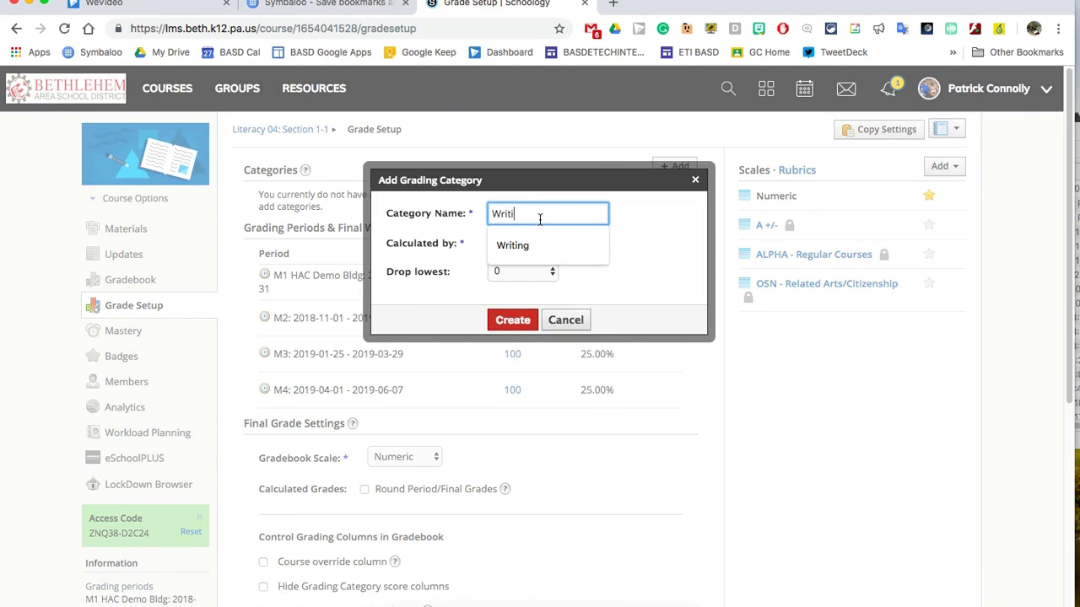
pyautogui.click(669, 253)
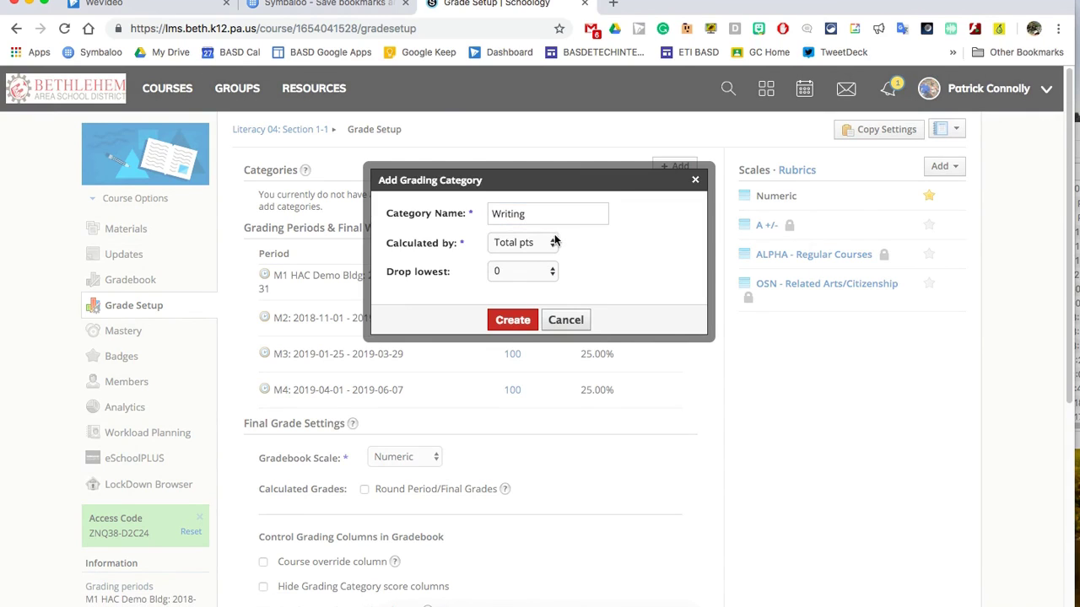
pyautogui.click(534, 242)
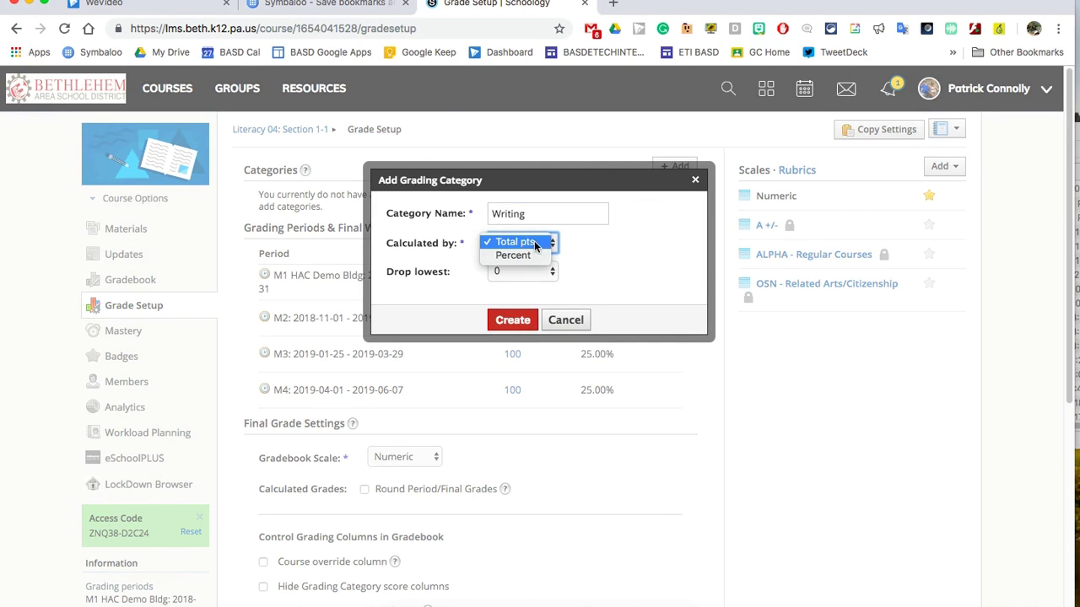
pyautogui.click(640, 245)
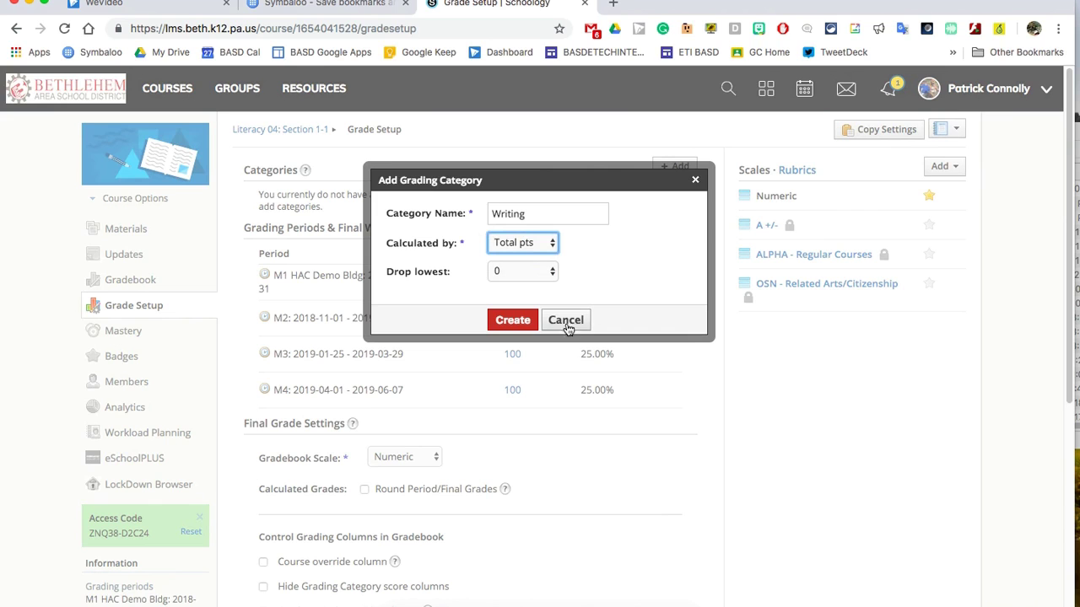
pyautogui.click(513, 321)
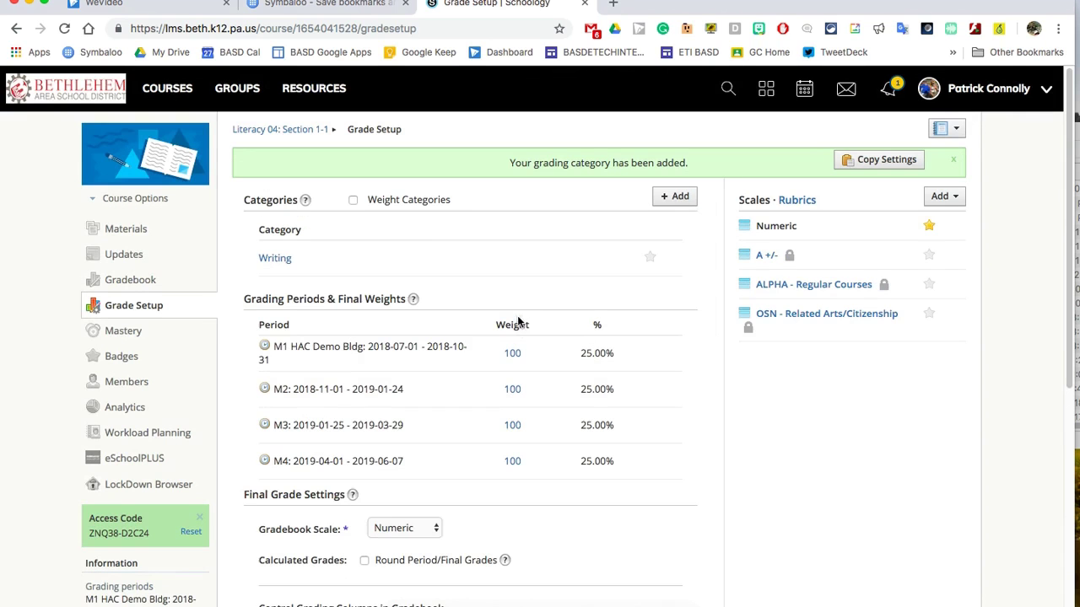
# Step: Add a grading category named Vocabulary with the default total points calculation
pyautogui.click(680, 197)
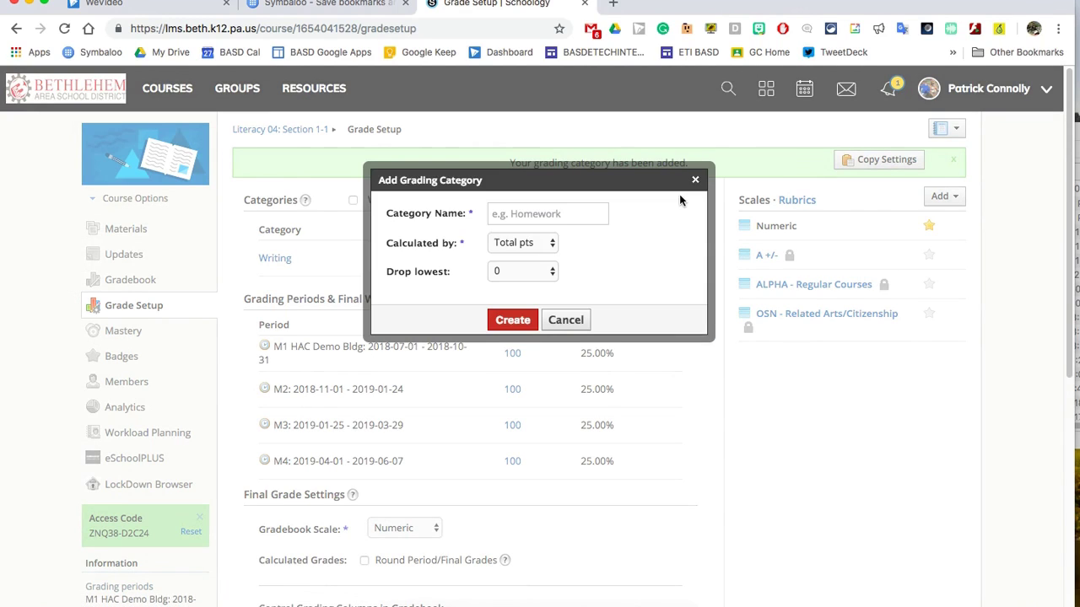
pyautogui.click(547, 218)
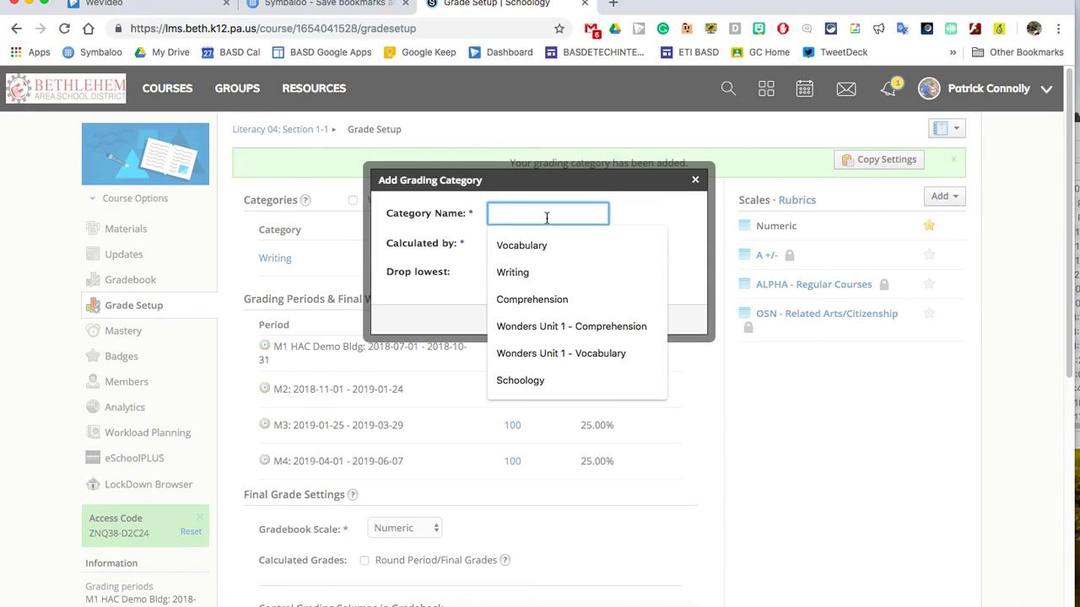
pyautogui.click(519, 248)
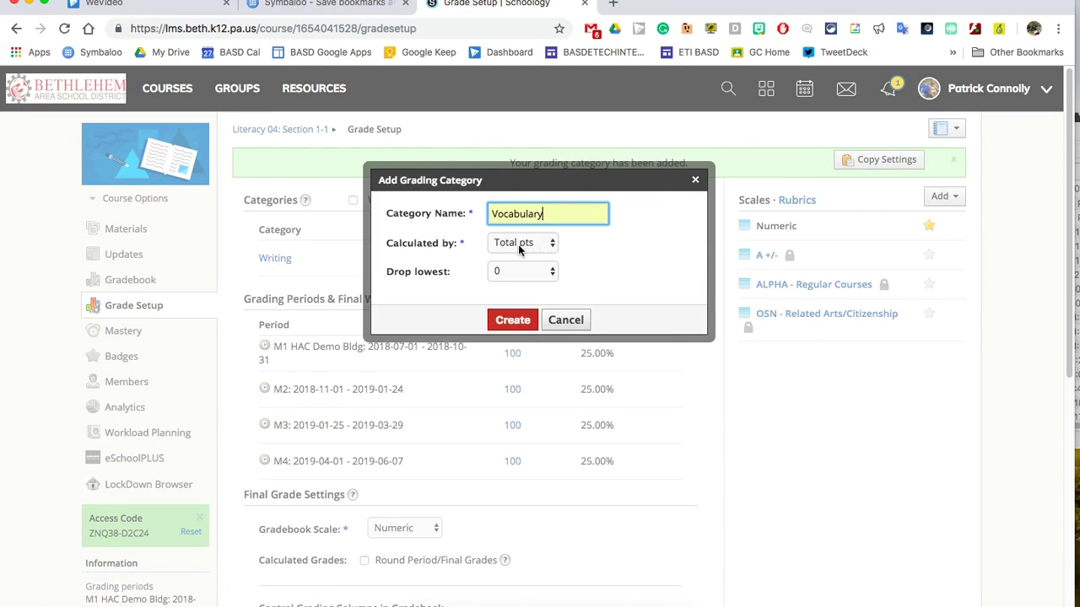
pyautogui.click(512, 319)
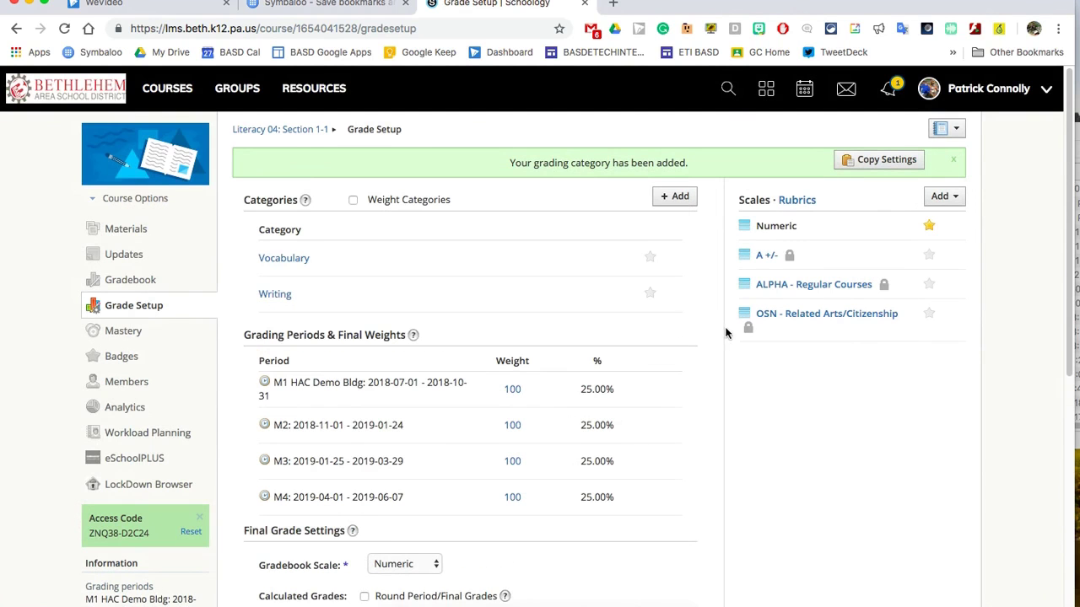
# Step: Add a grading category named Comprehension, keeping the default calculation and drop settings
pyautogui.click(678, 196)
pyautogui.click(496, 213)
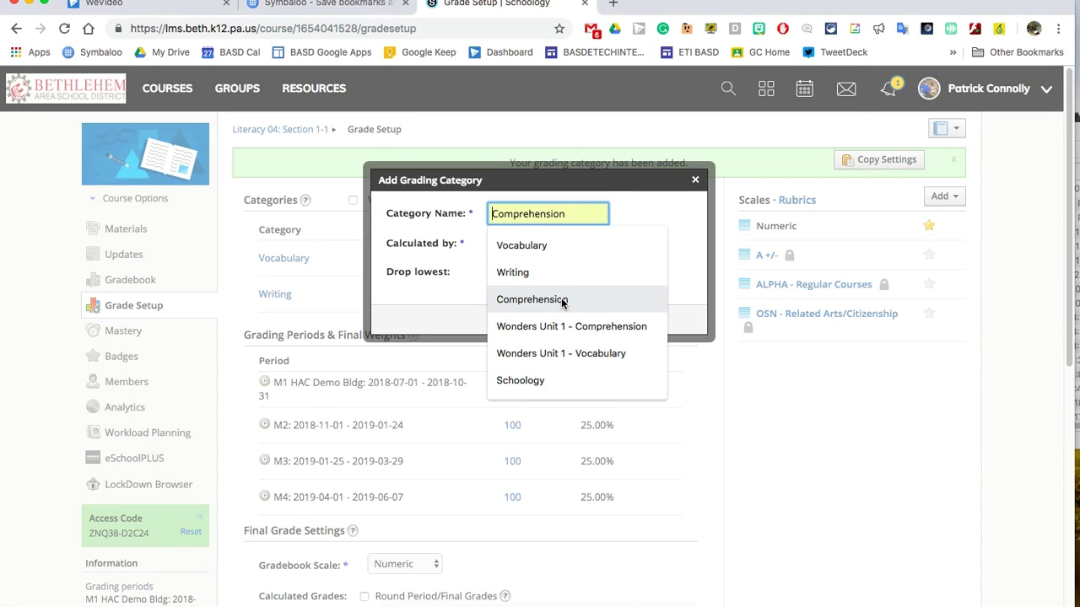
pyautogui.click(531, 300)
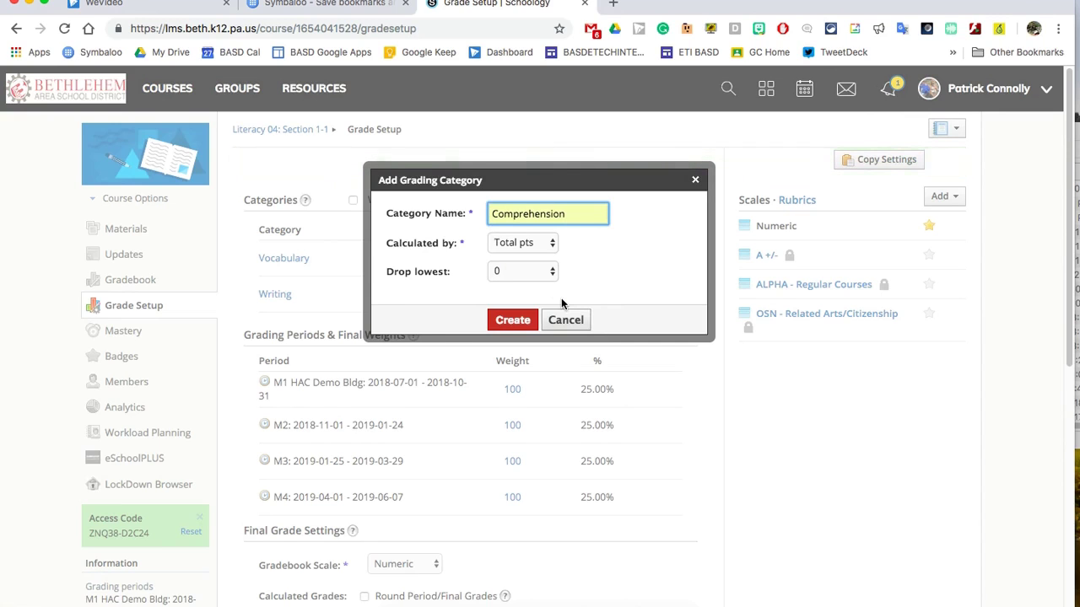
pyautogui.click(516, 321)
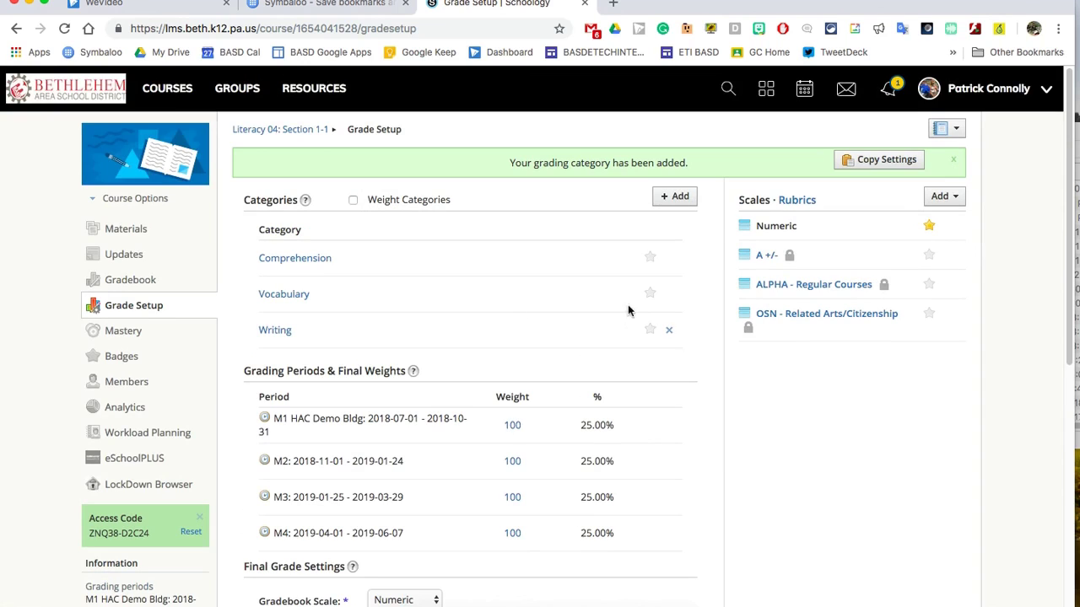
# Step: Add a grading category named Speaking & Listening to the course's grade setup
pyautogui.click(680, 195)
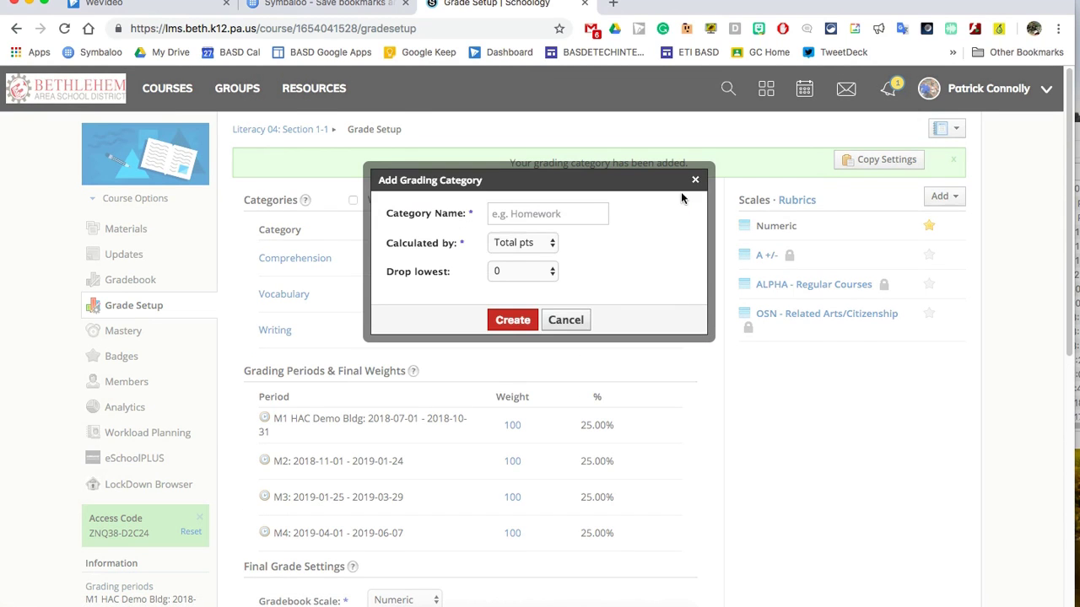
pyautogui.click(514, 216)
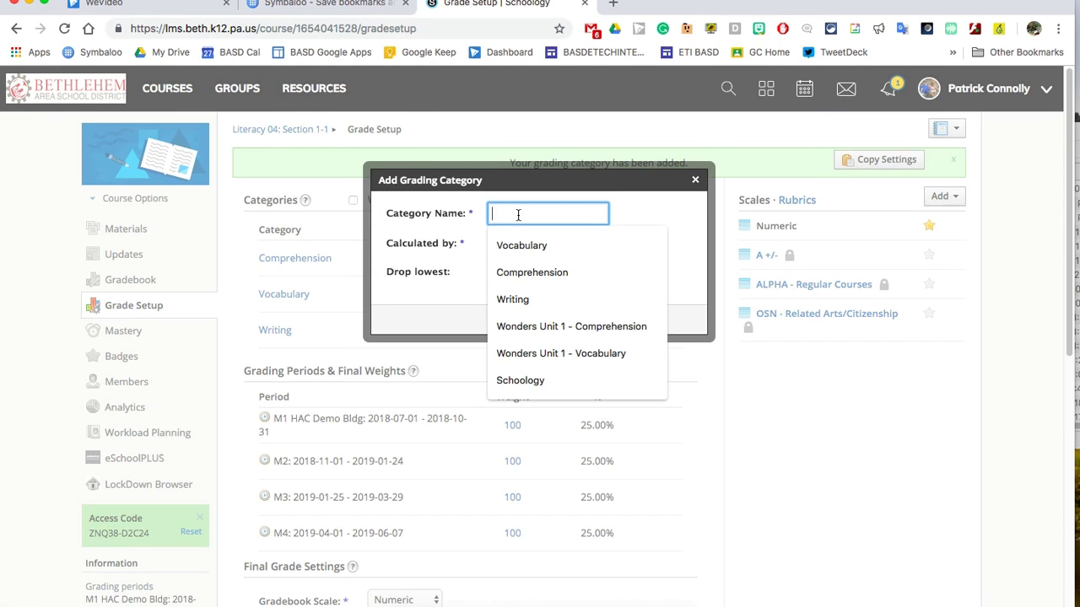
pyautogui.write('Spea')
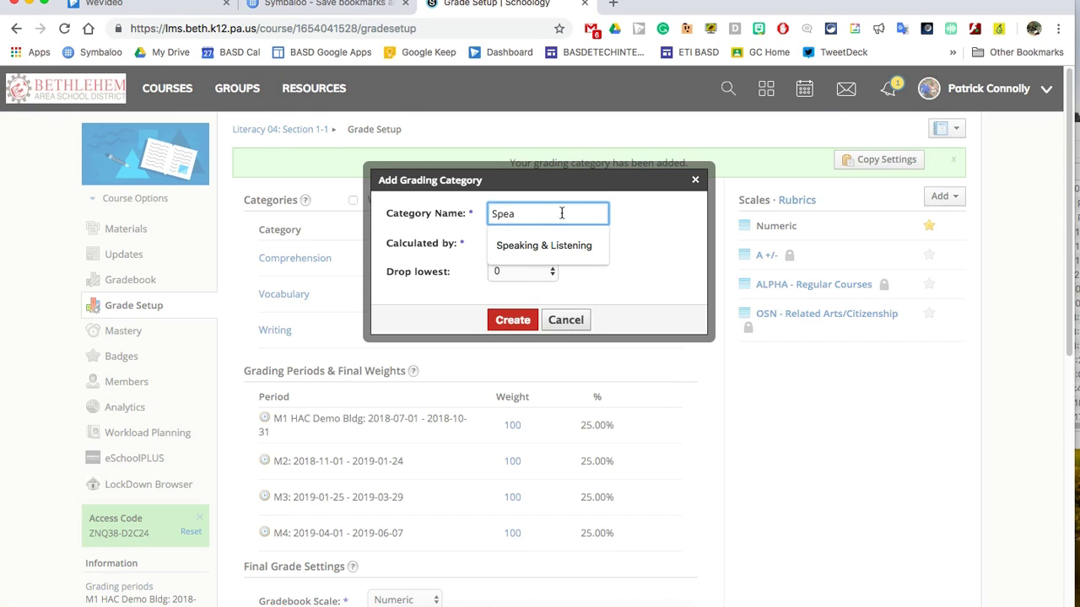
pyautogui.click(559, 246)
pyautogui.click(521, 323)
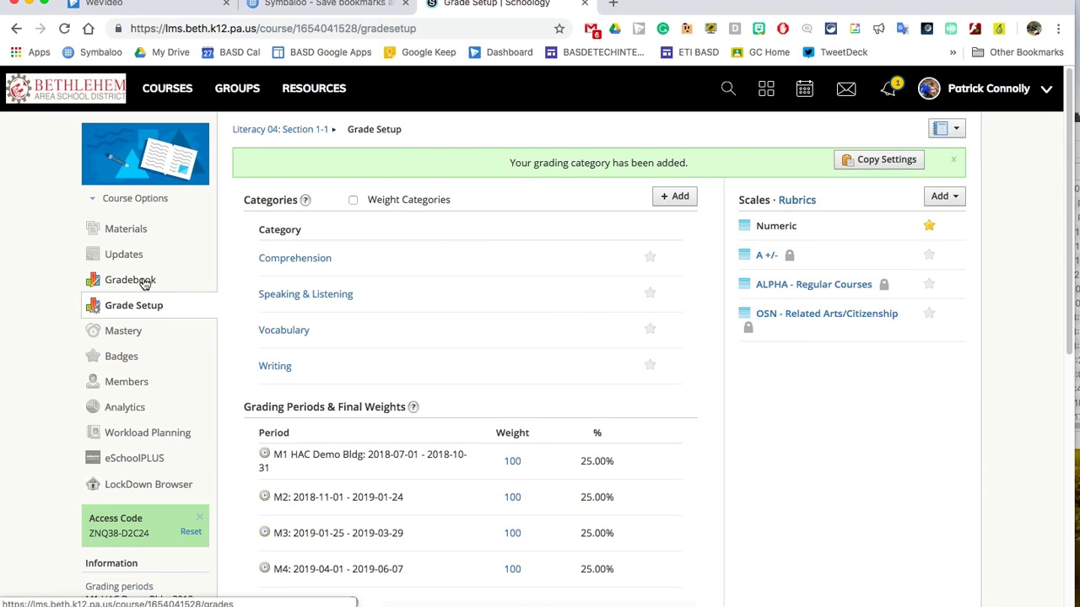
# Step: Start a new grade column in the course gradebook and name it "Wonders Unit 1 - Vocabulary"
pyautogui.click(143, 284)
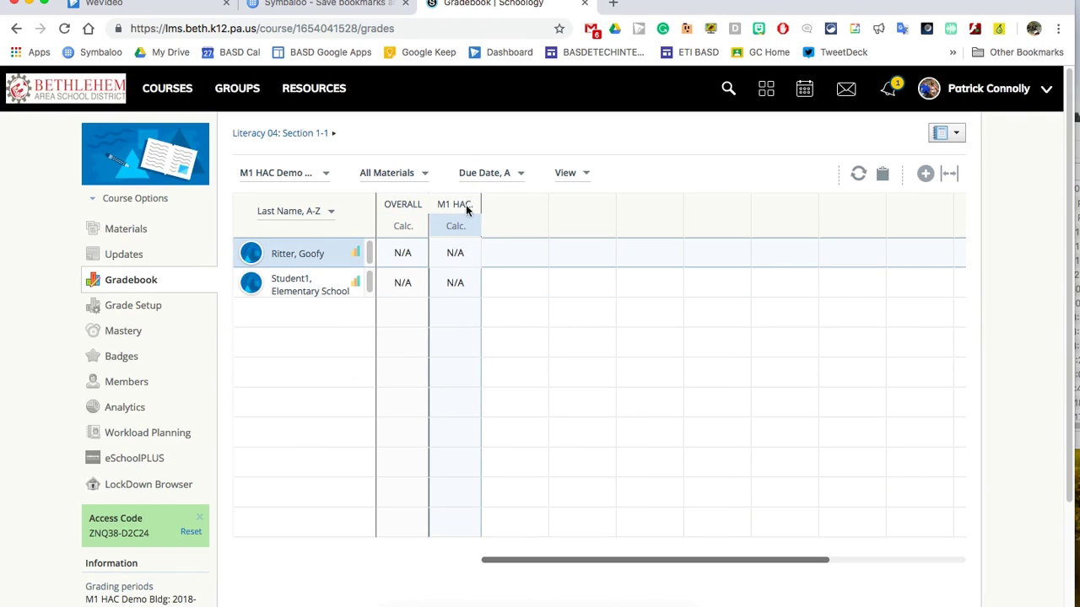
pyautogui.click(926, 174)
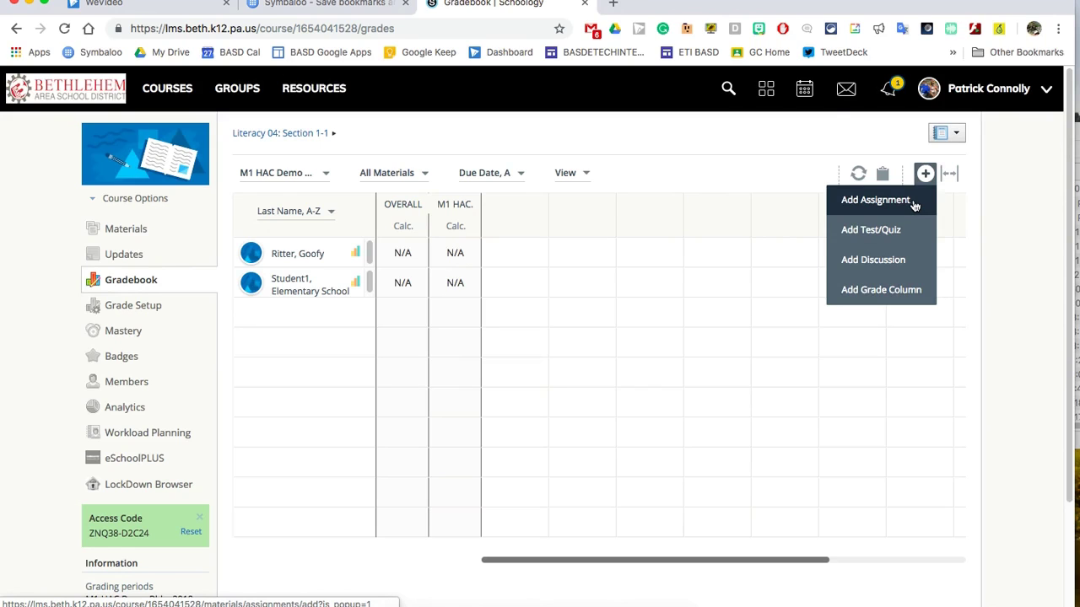
pyautogui.click(873, 291)
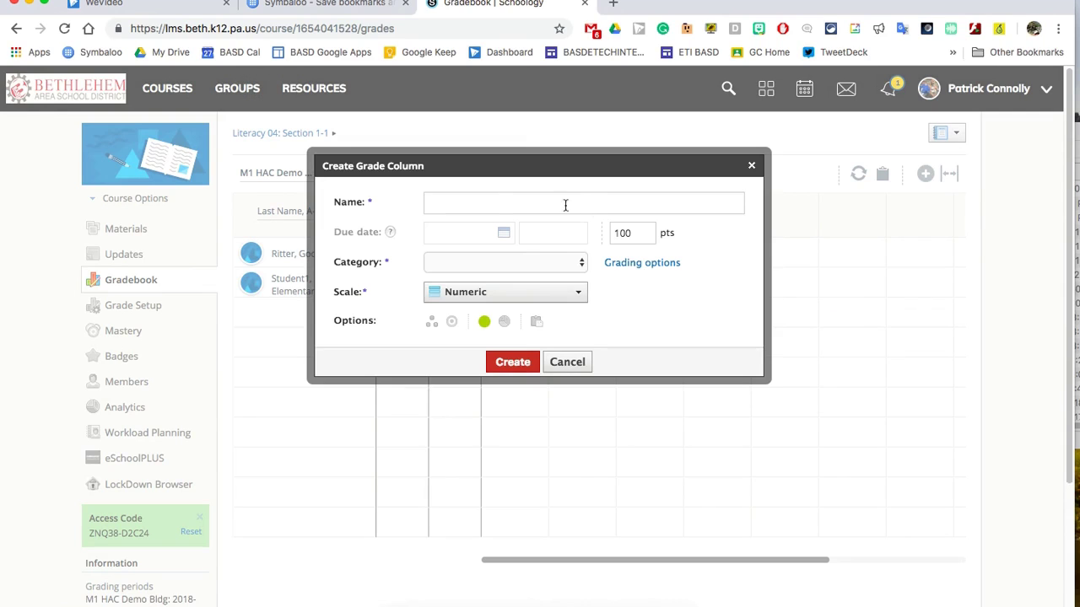
pyautogui.click(496, 202)
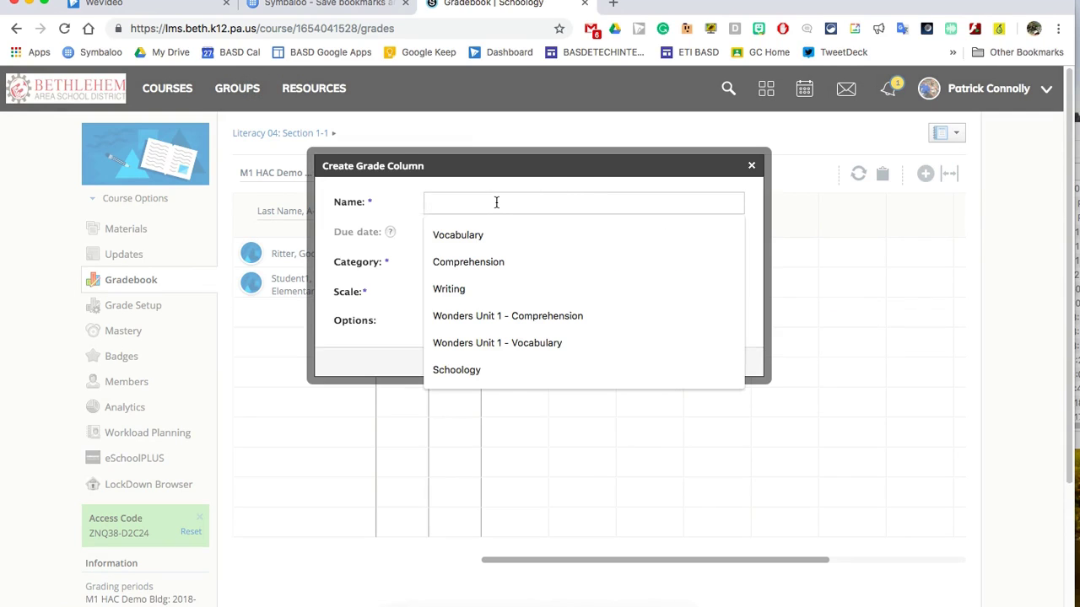
pyautogui.click(516, 349)
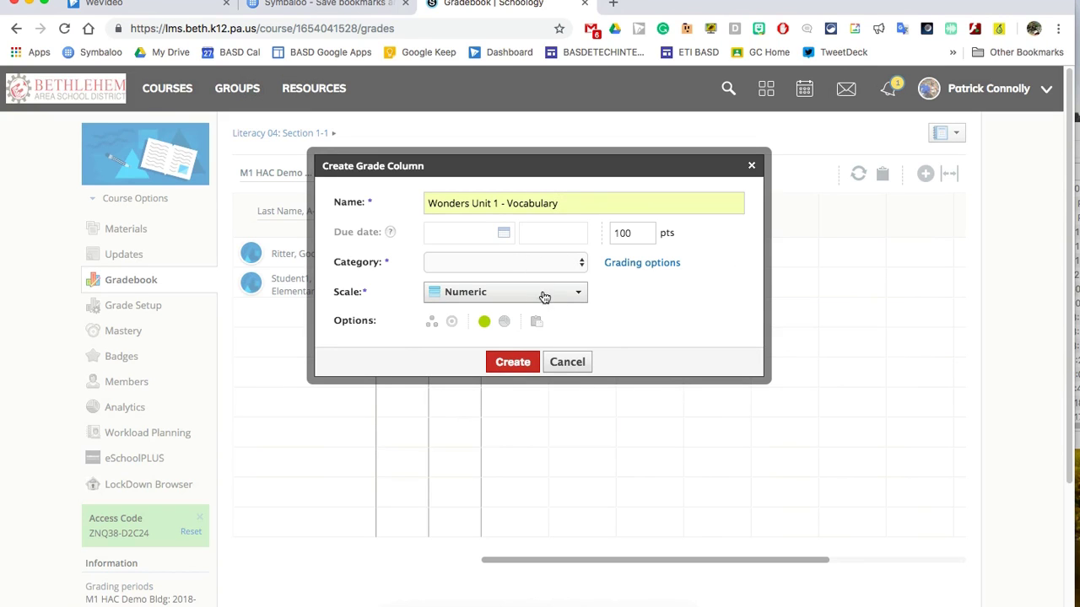
# Step: Assign the new grade column to the Writing category, set its maximum to 4 points and create it
pyautogui.click(570, 269)
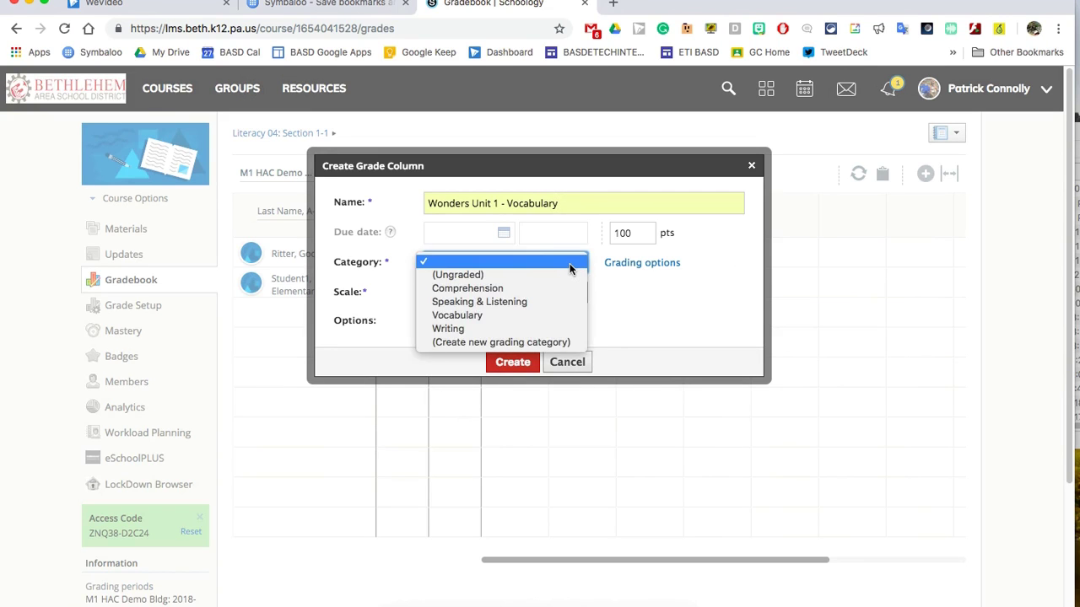
pyautogui.click(549, 335)
pyautogui.moveTo(646, 234); pyautogui.dragTo(611, 231)
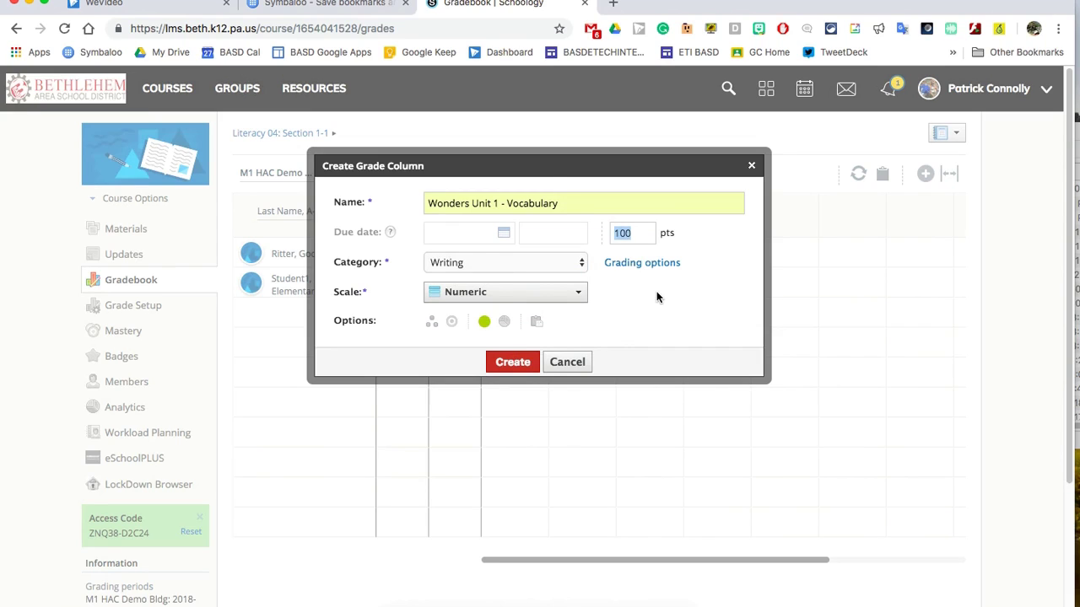
pyautogui.write('4')
pyautogui.click(687, 316)
pyautogui.click(517, 365)
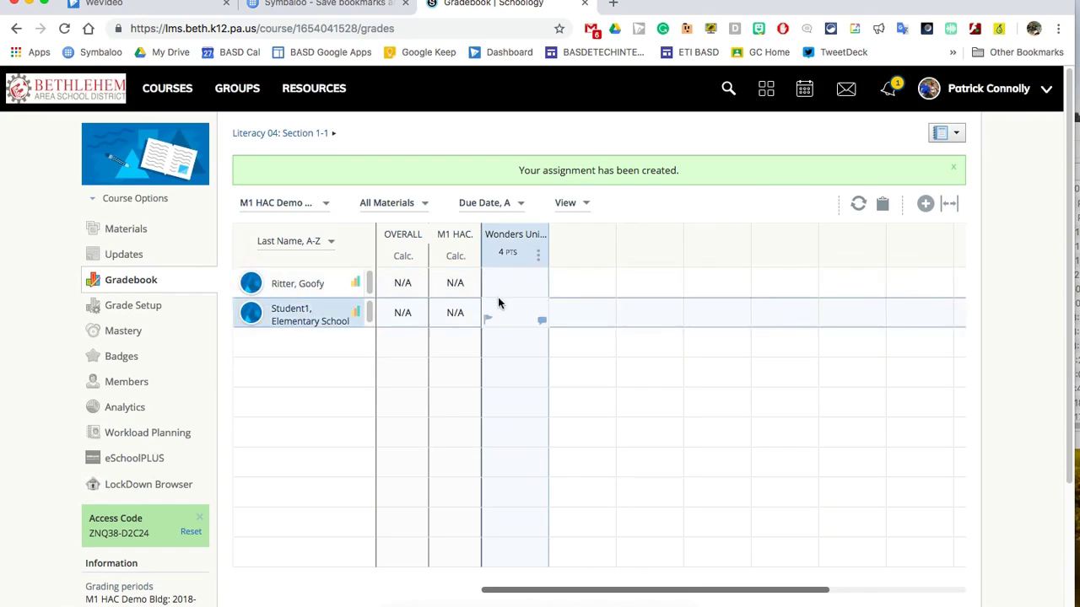
# Step: Enter scores of 3 for the first student and 2 for the second in the Wonders Unit 1 column
pyautogui.click(498, 285)
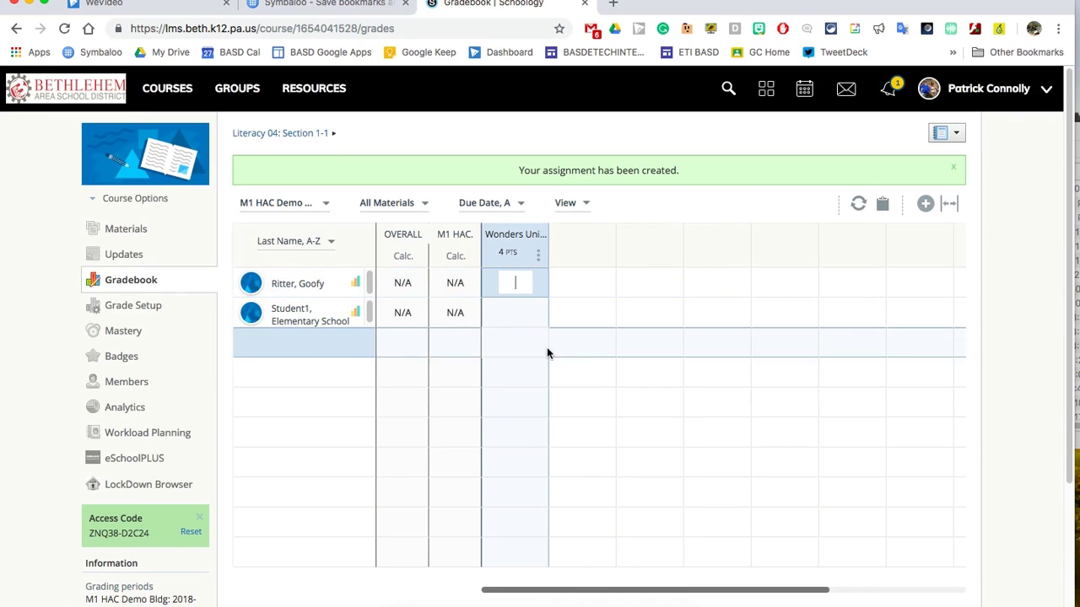
pyautogui.write('3')
pyautogui.click(511, 318)
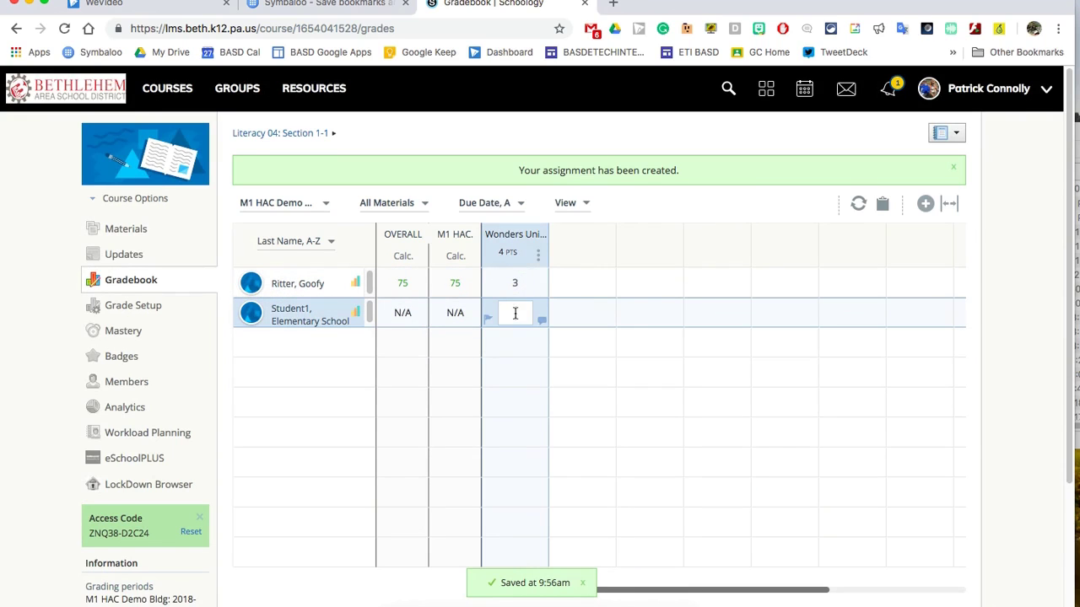
pyautogui.write('2')
# Step: Start another grade column in the course gradebook and name it "Wonders Unit 1 - Comprehension"
pyautogui.click(925, 203)
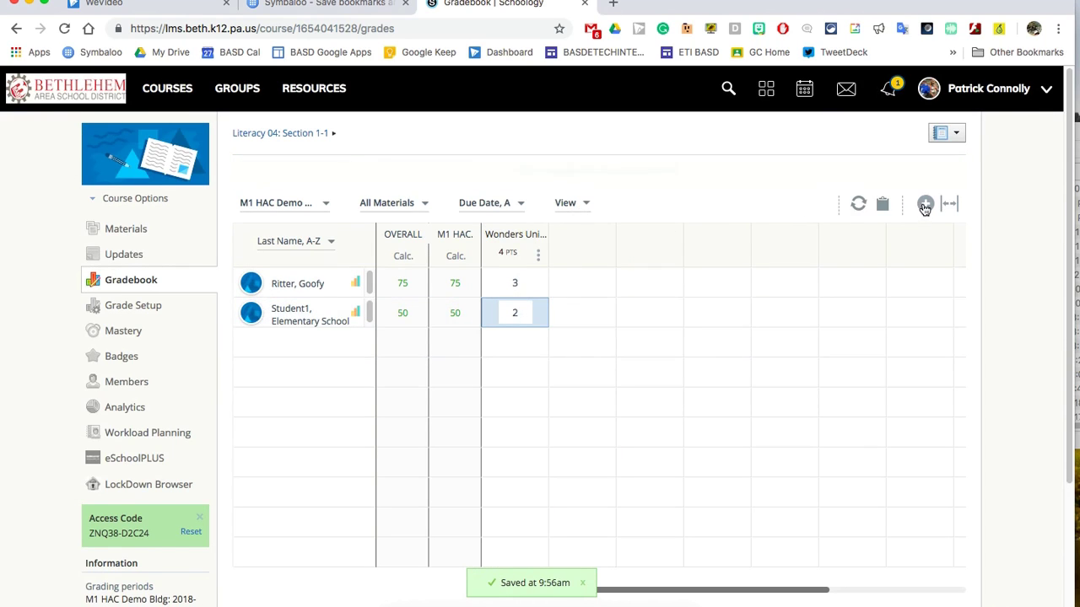
pyautogui.click(926, 173)
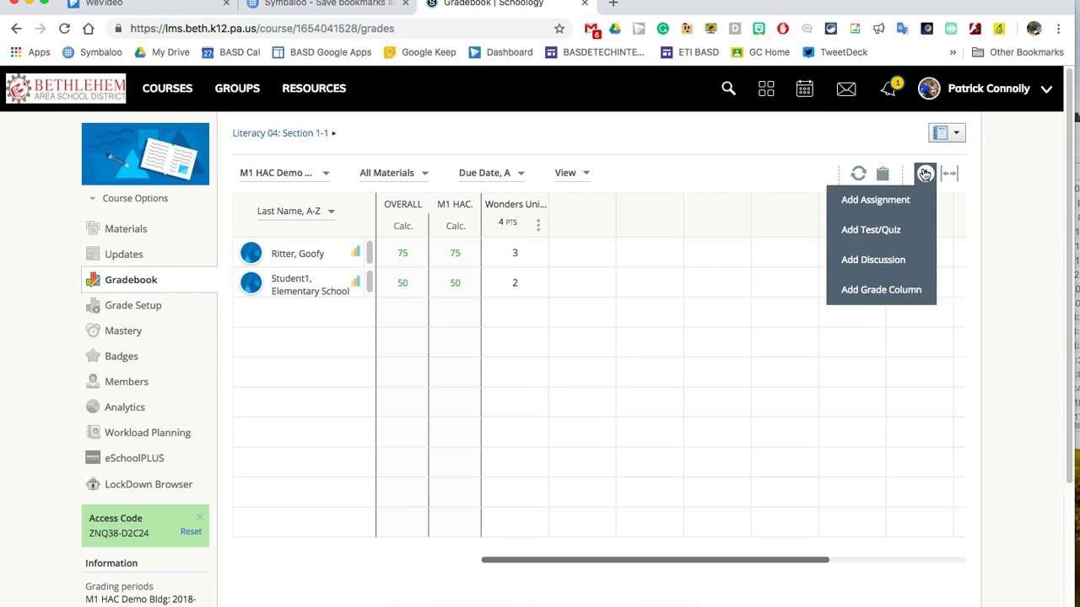
pyautogui.click(864, 290)
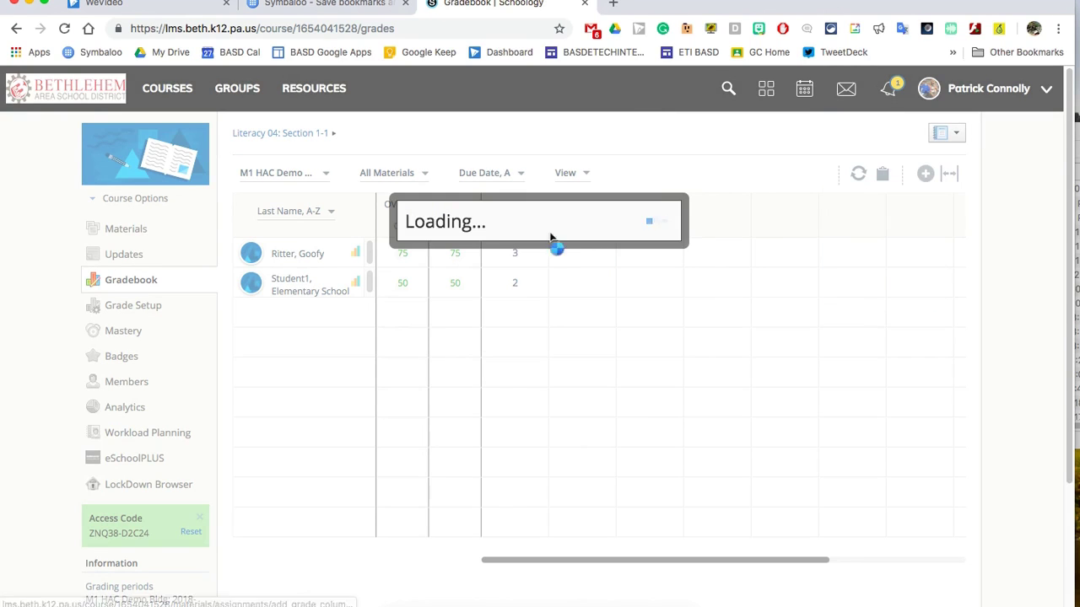
pyautogui.click(512, 204)
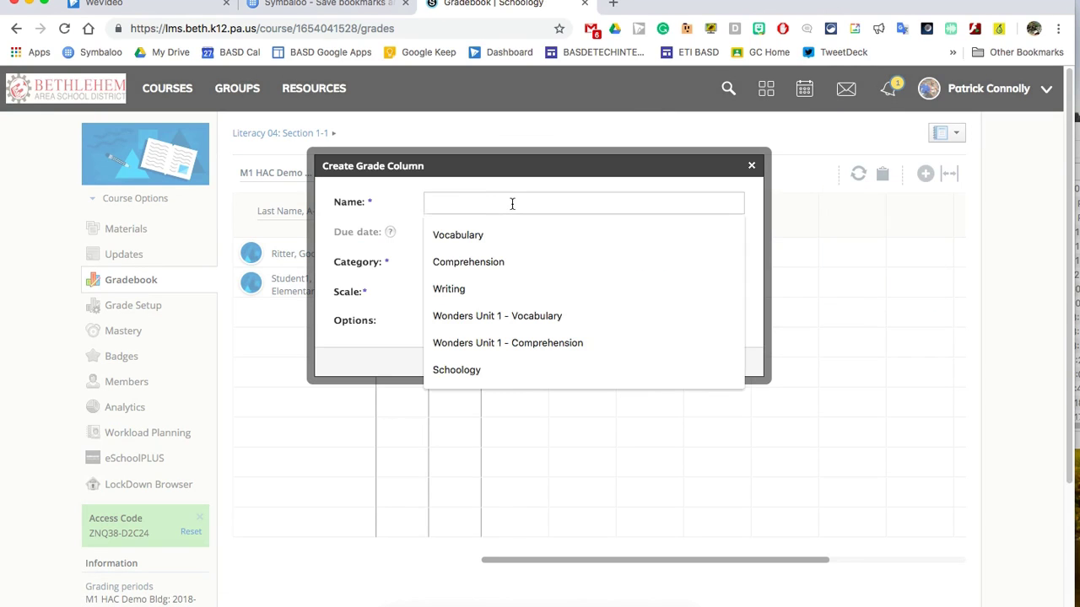
pyautogui.click(525, 341)
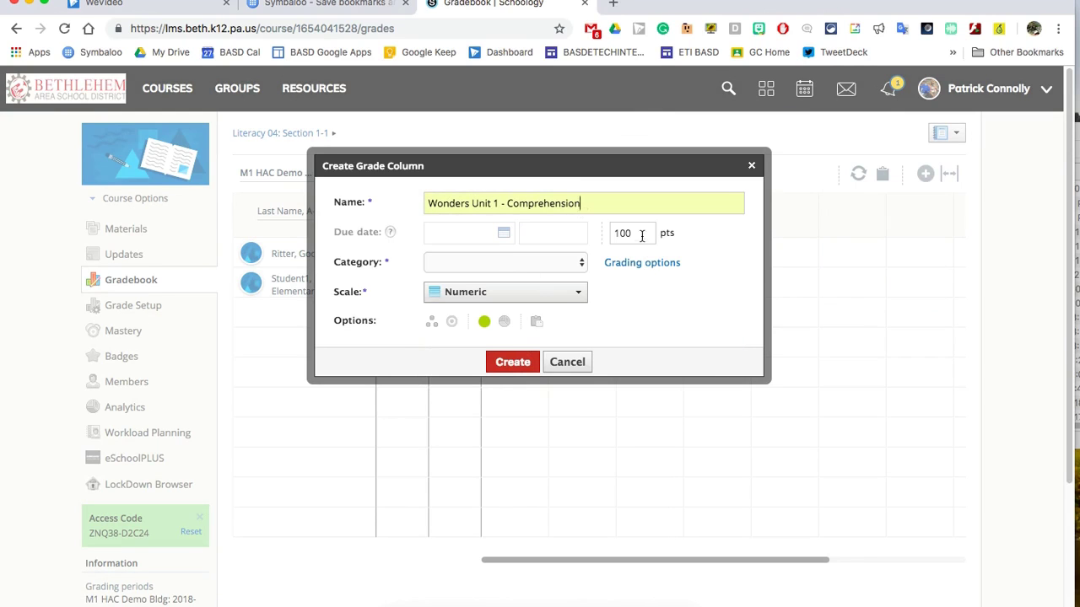
# Step: Set the column's maximum to 4 points, assign it to the Comprehension category and create it
pyautogui.moveTo(641, 236); pyautogui.dragTo(594, 237)
pyautogui.write('4')
pyautogui.click(516, 362)
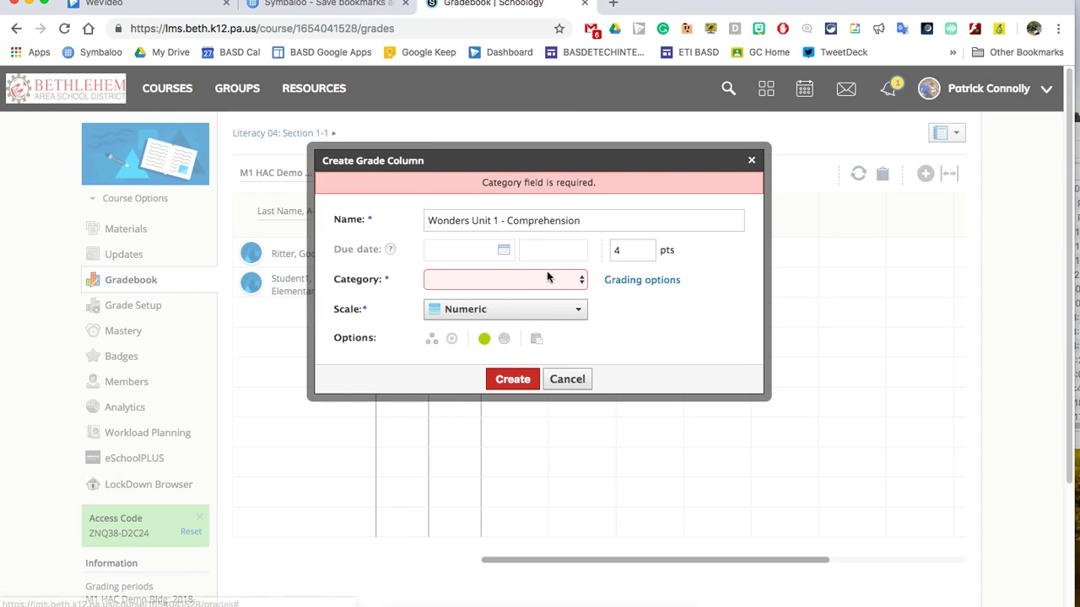
pyautogui.click(490, 280)
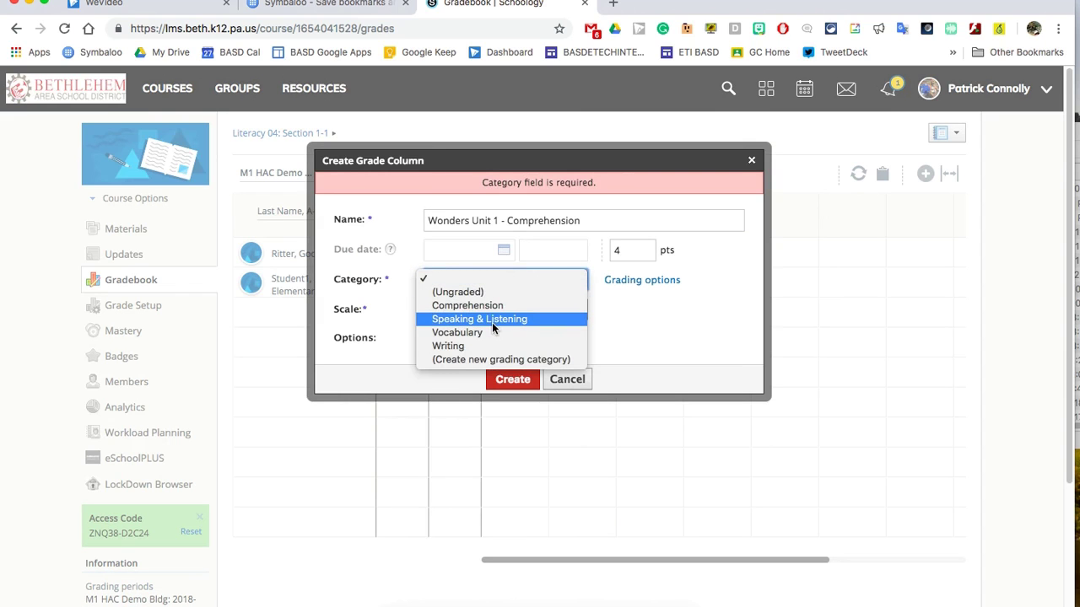
pyautogui.click(496, 307)
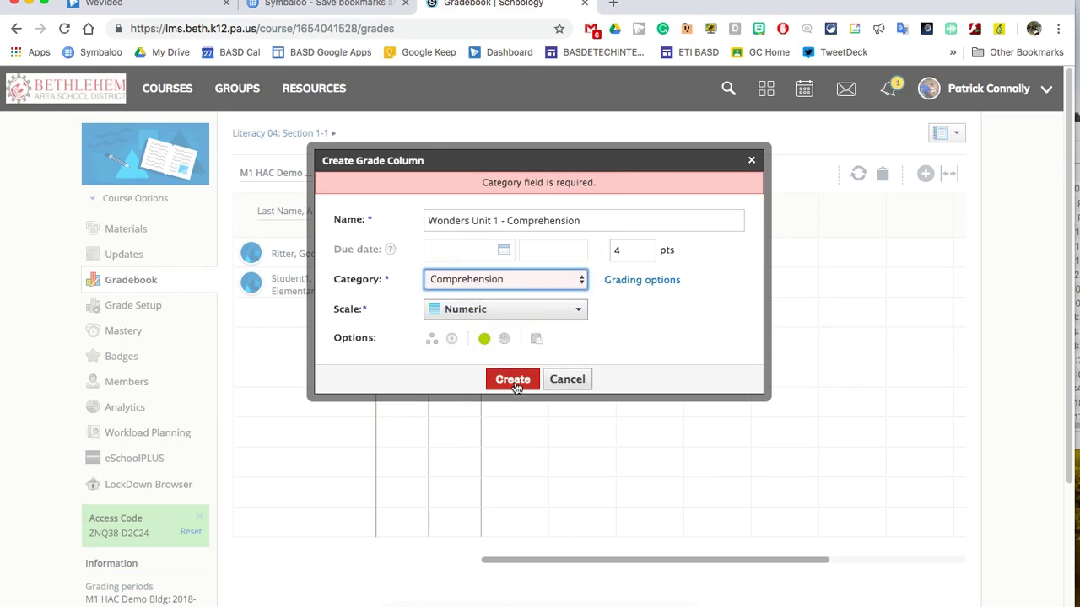
pyautogui.click(514, 381)
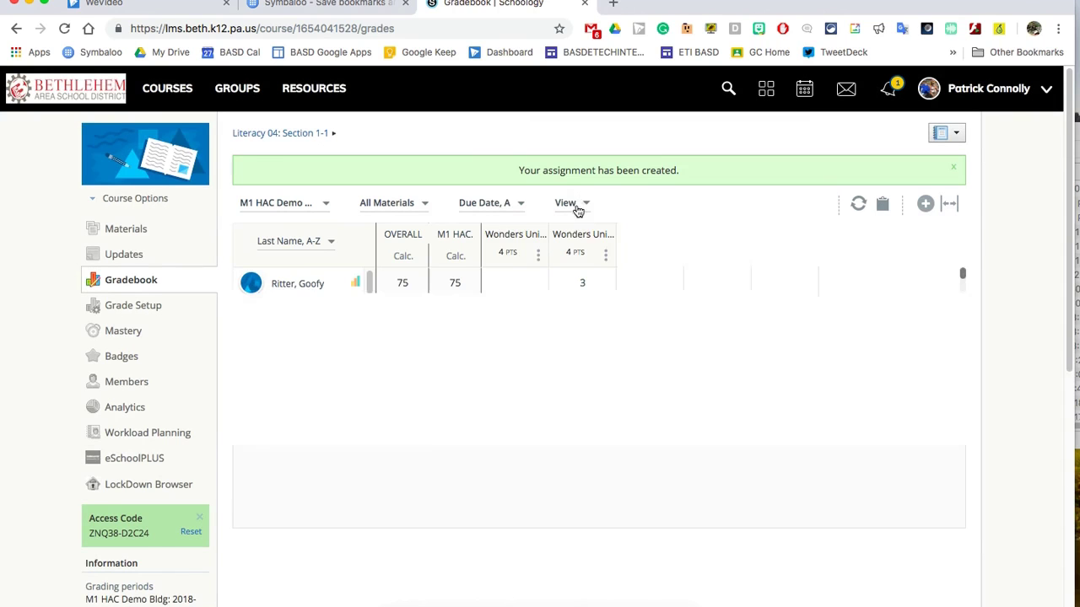
# Step: Enter scores of 2 for the first student and 1 for the second in the Wonders Unit 1 - Comprehension column
pyautogui.click(513, 283)
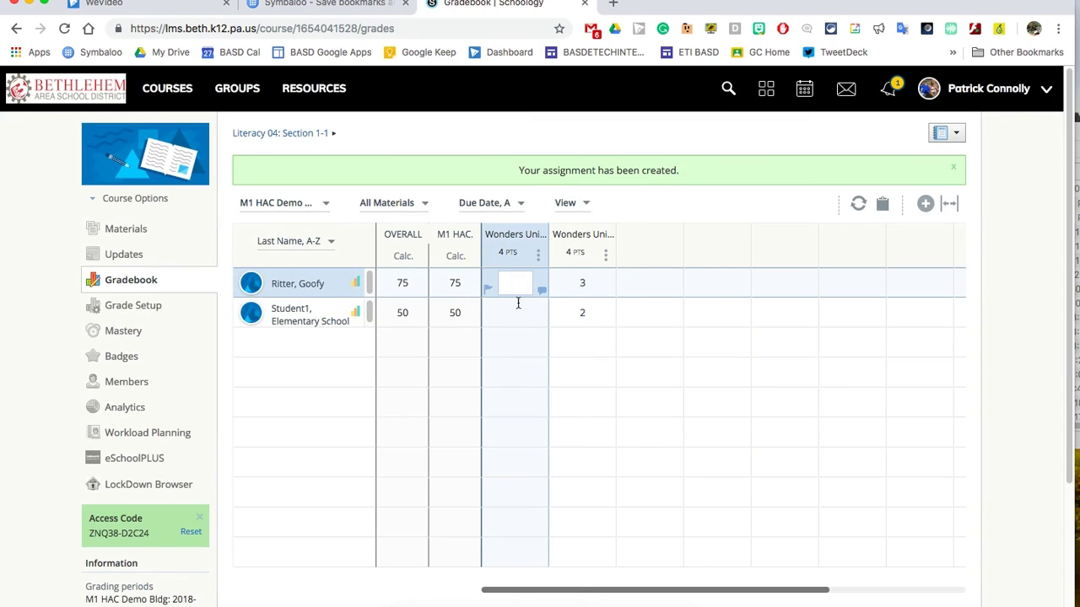
pyautogui.write('2')
pyautogui.press('Return')
pyautogui.write('1')
pyautogui.click(582, 403)
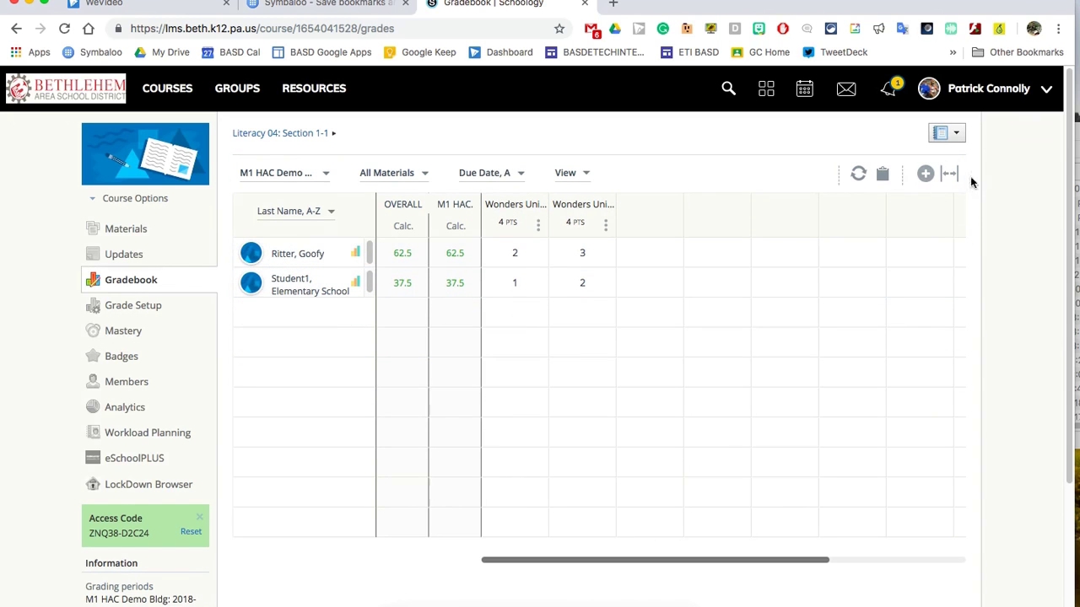
# Step: Reload the gradebook and open the Print Reports options
pyautogui.click(65, 29)
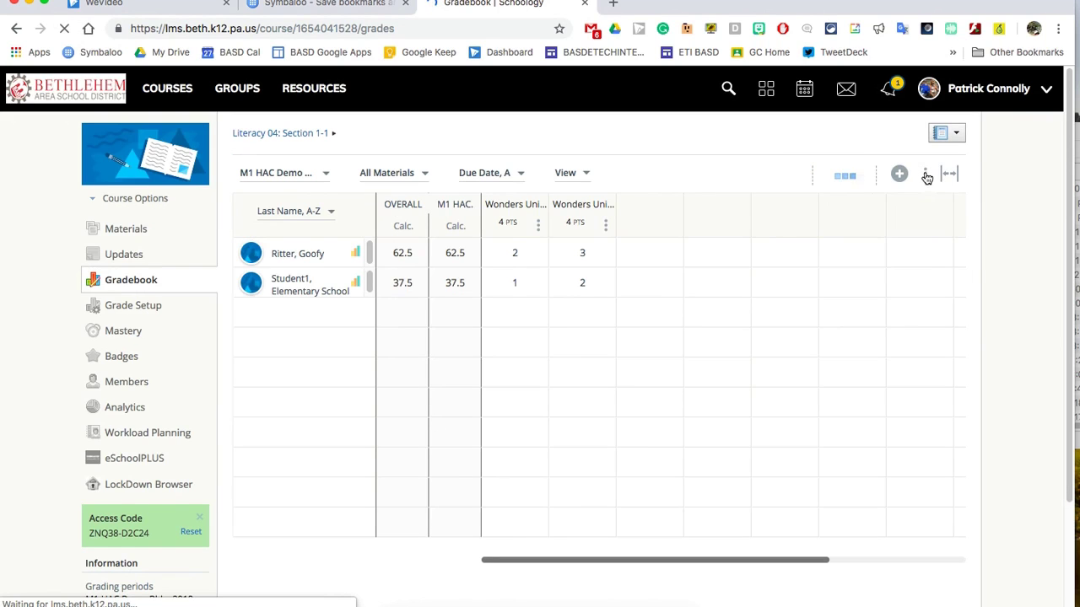
pyautogui.click(926, 175)
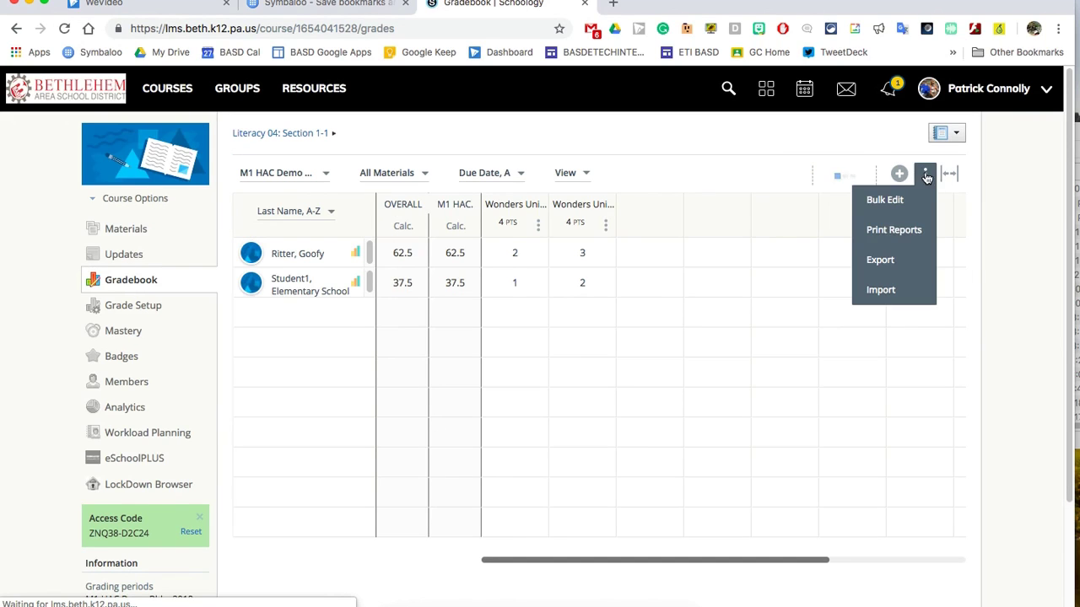
pyautogui.click(911, 231)
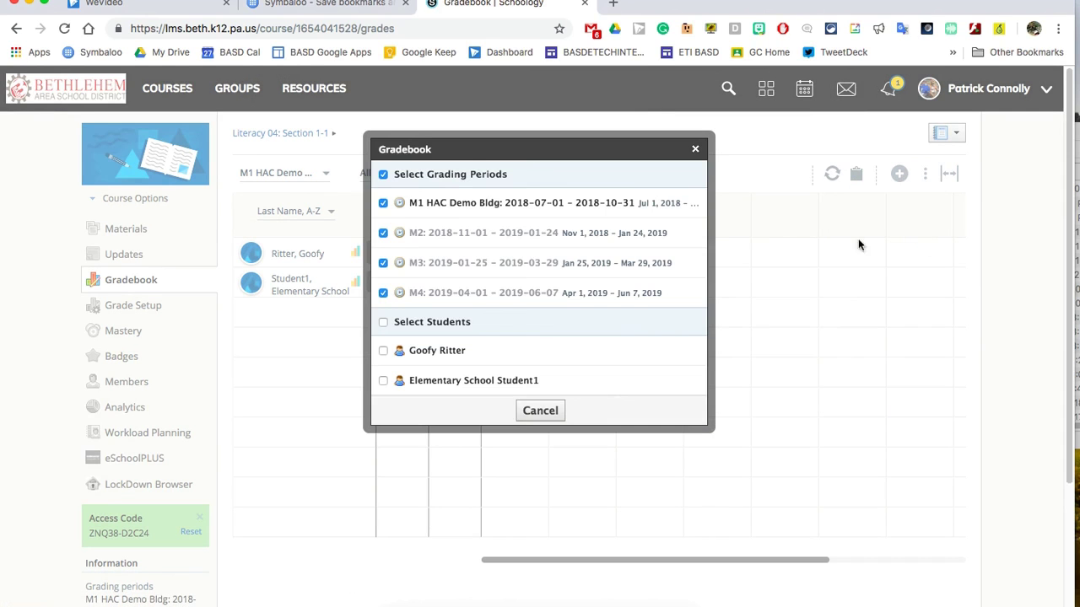
# Step: Generate a grade report for both students covering only the M1 grading period and review their category grades
pyautogui.click(383, 292)
pyautogui.click(383, 263)
pyautogui.click(383, 350)
pyautogui.click(383, 380)
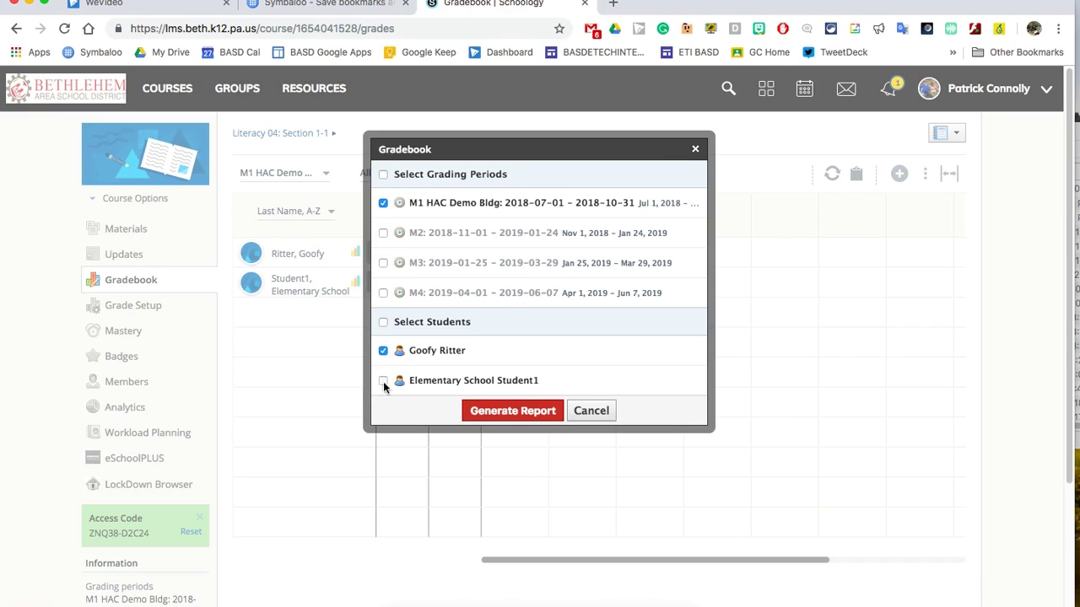
pyautogui.click(510, 411)
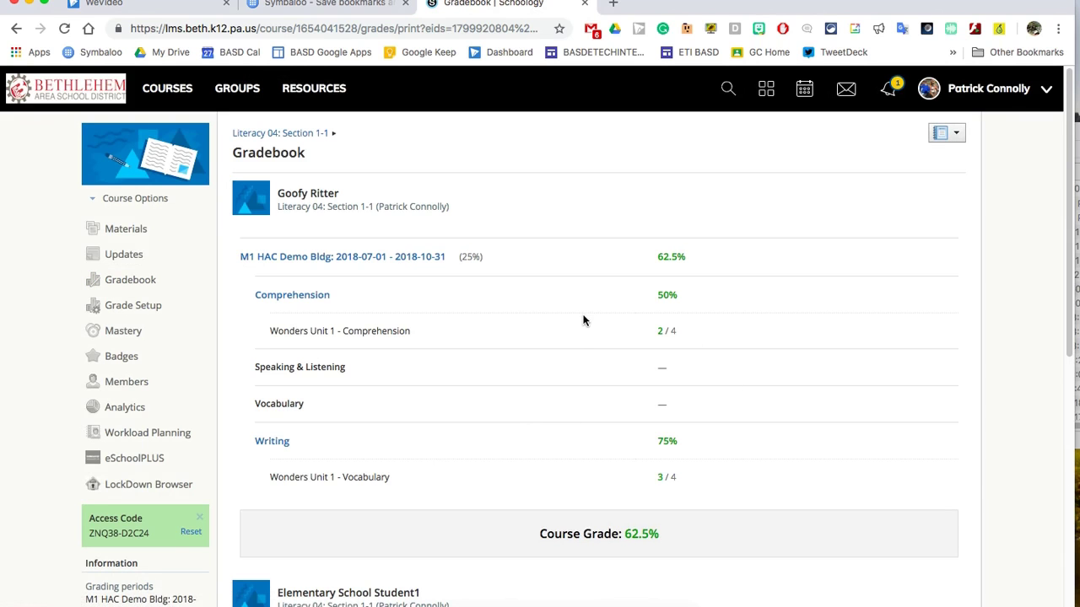
pyautogui.scroll(-5, 582, 319)
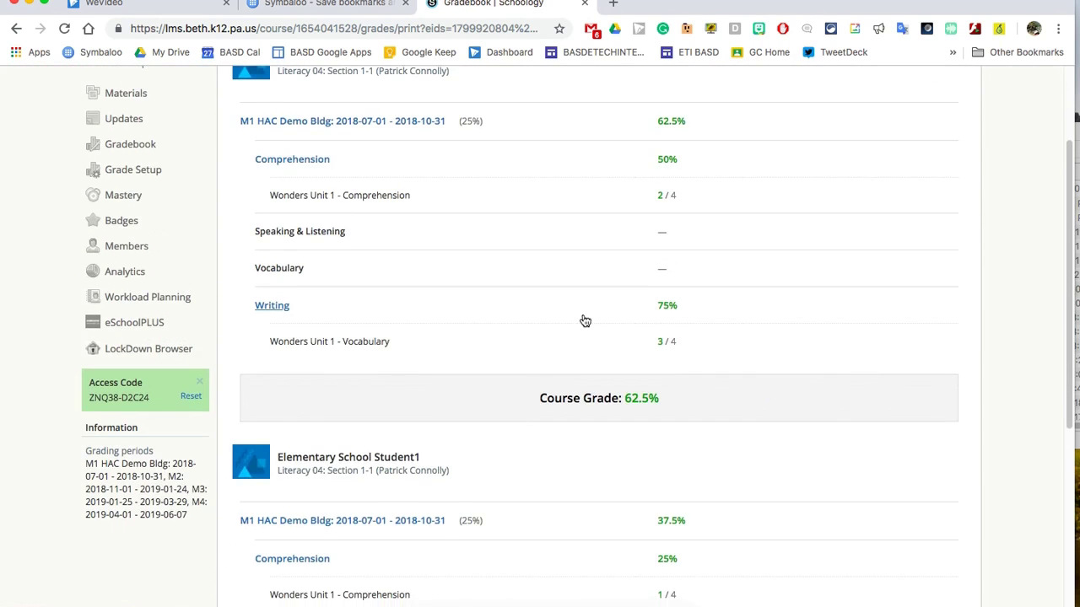
pyautogui.scroll(4, 581, 318)
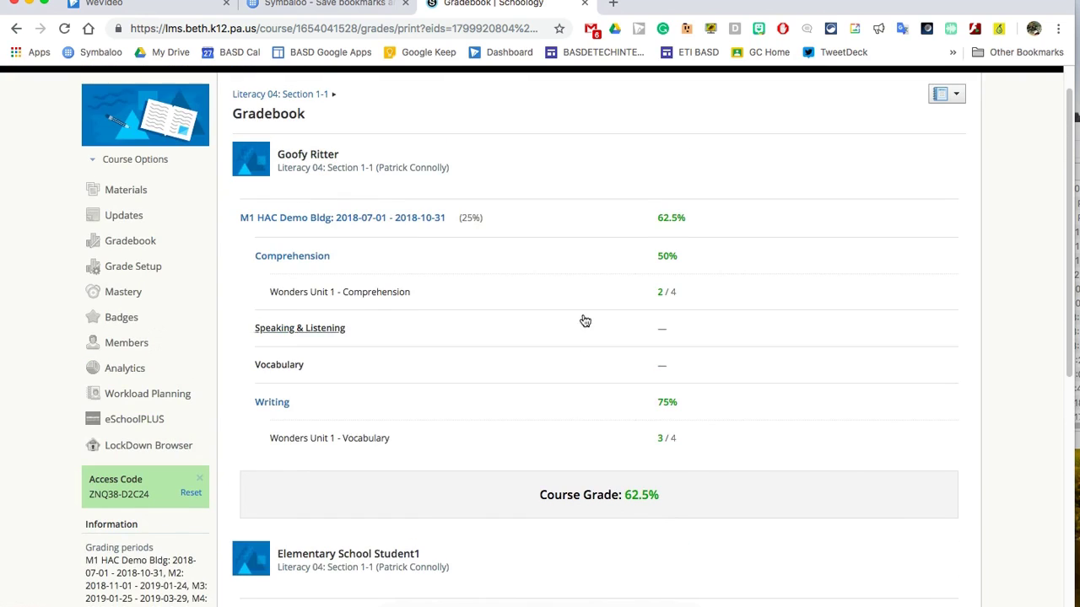
# Step: Return to the gradebook and filter it to show All Category Summaries
pyautogui.click(135, 244)
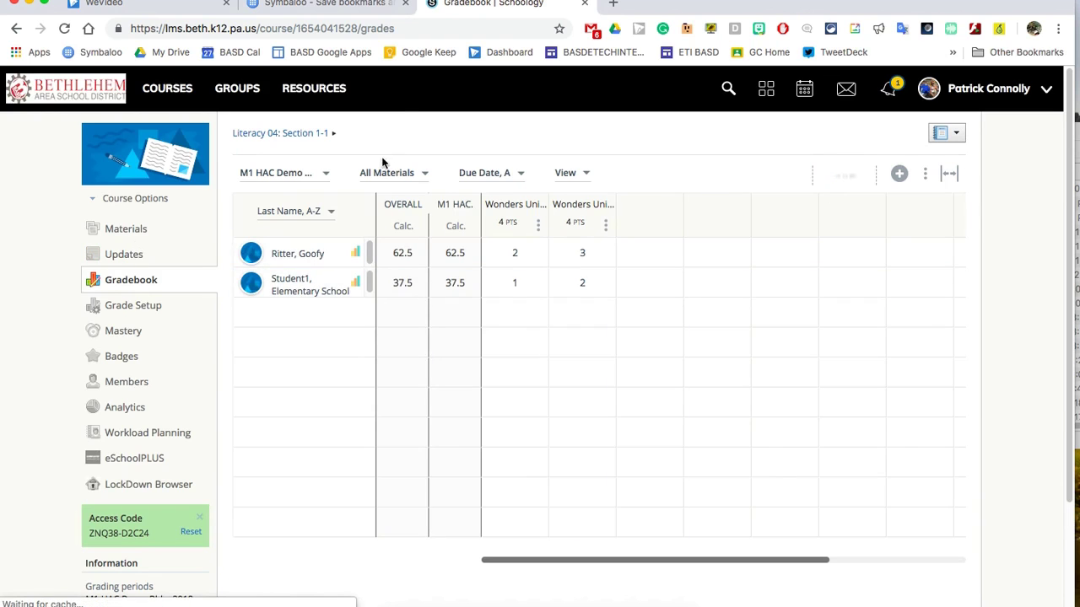
pyautogui.click(404, 175)
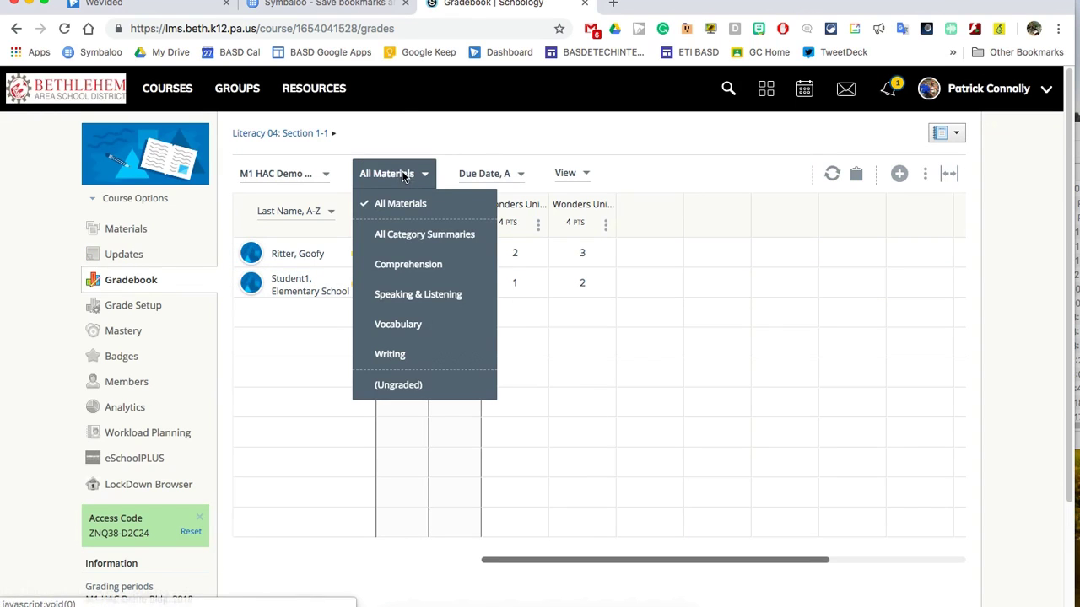
pyautogui.click(395, 240)
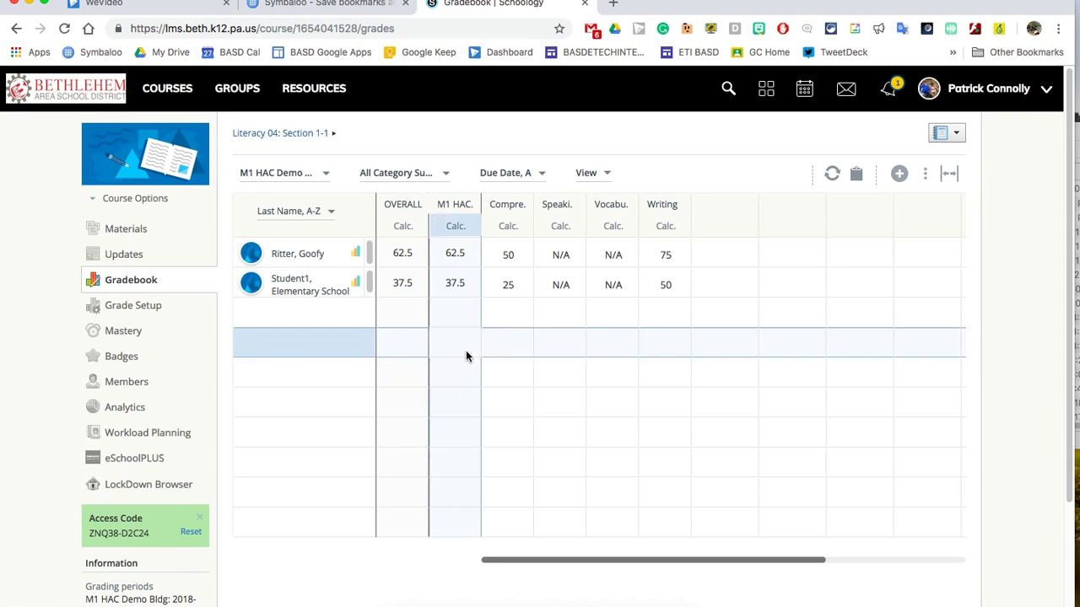
# Step: Start adding another grade column to the gradebook
pyautogui.click(898, 174)
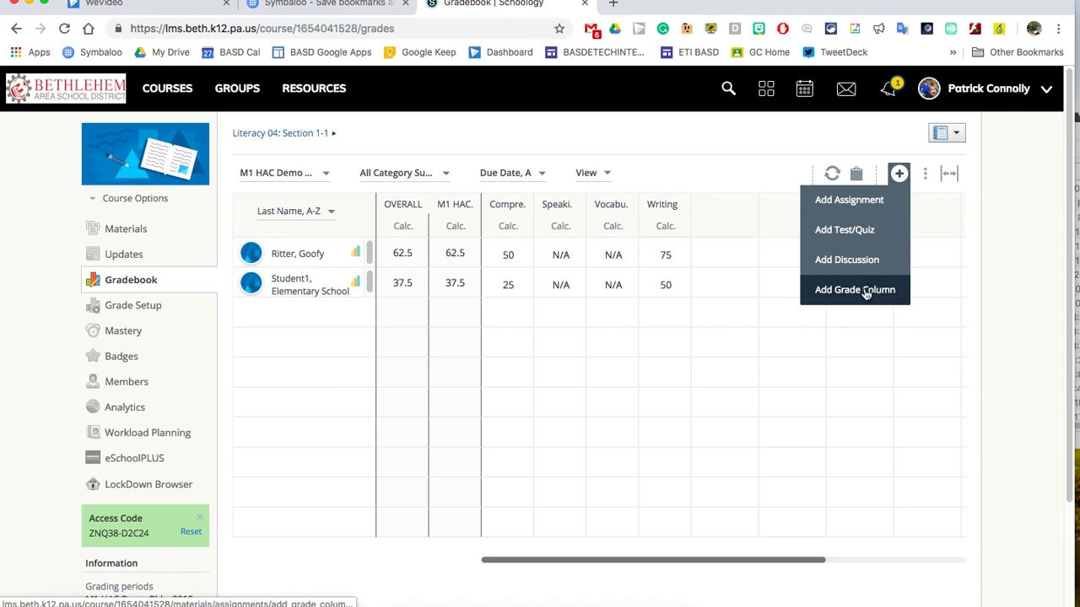